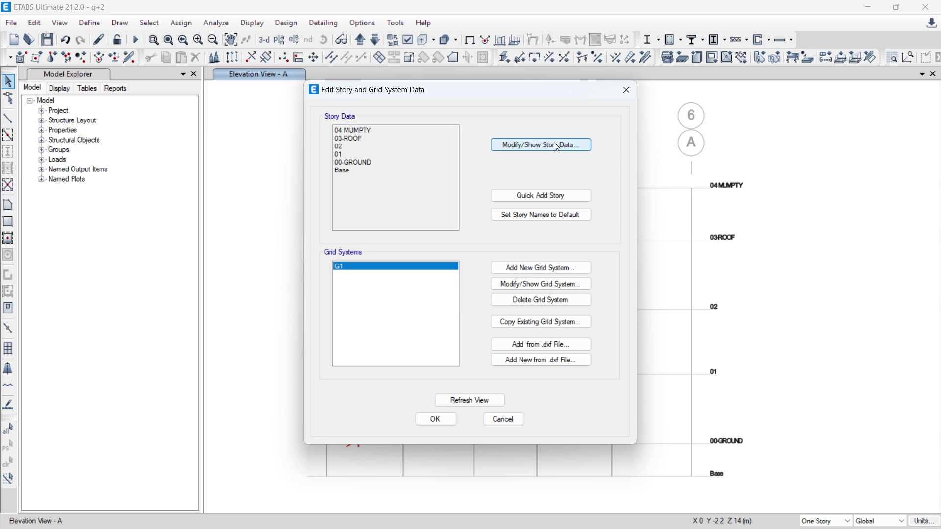
Set the height of story 02 to 10'6" in the story data and apply the change to the model.
left_click(557, 146)
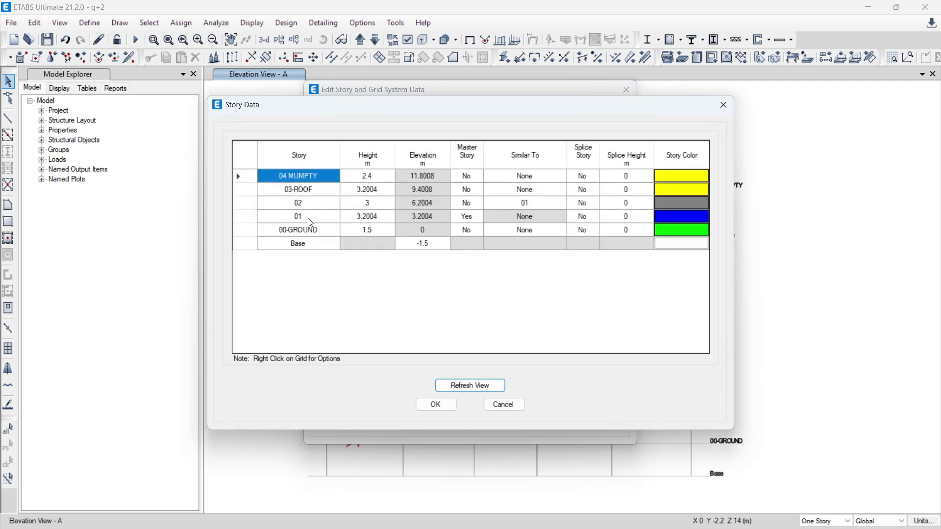
left_click(372, 202)
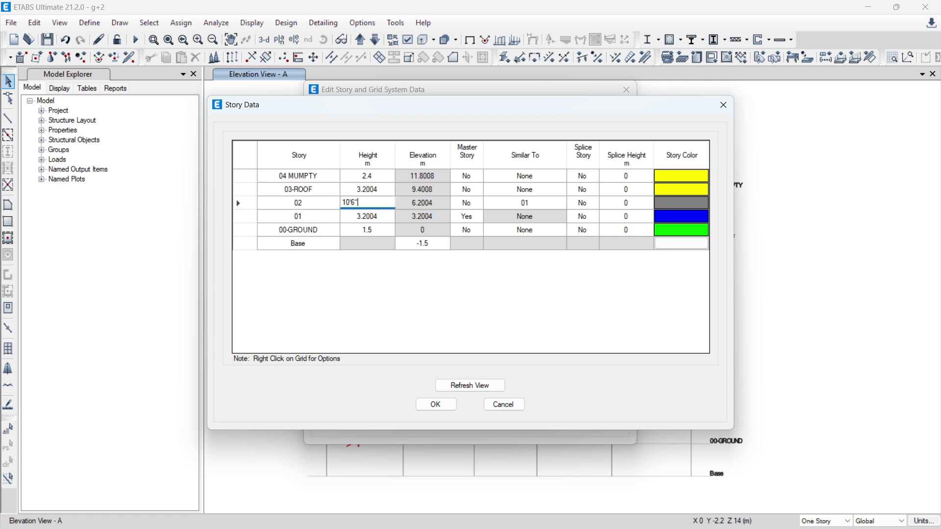
left_click_drag(461, 105, 577, 132)
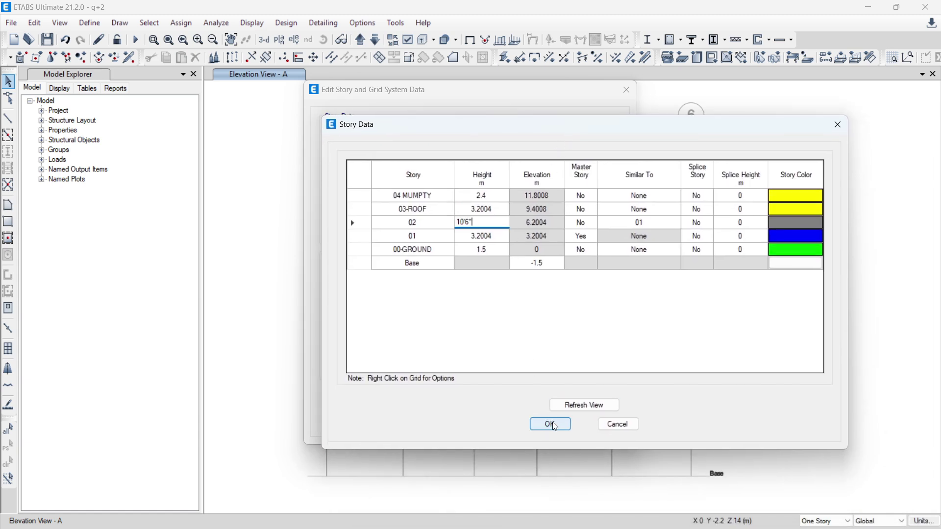
key("Return")
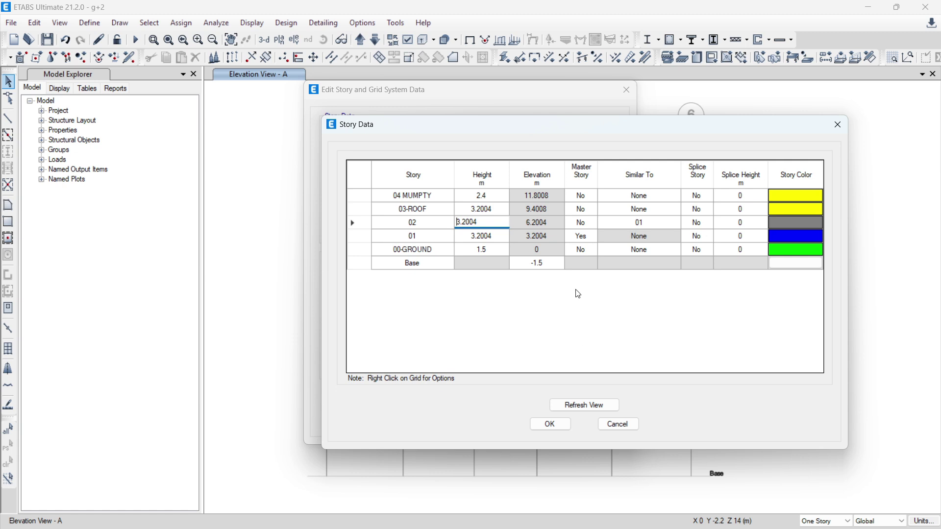
left_click(551, 425)
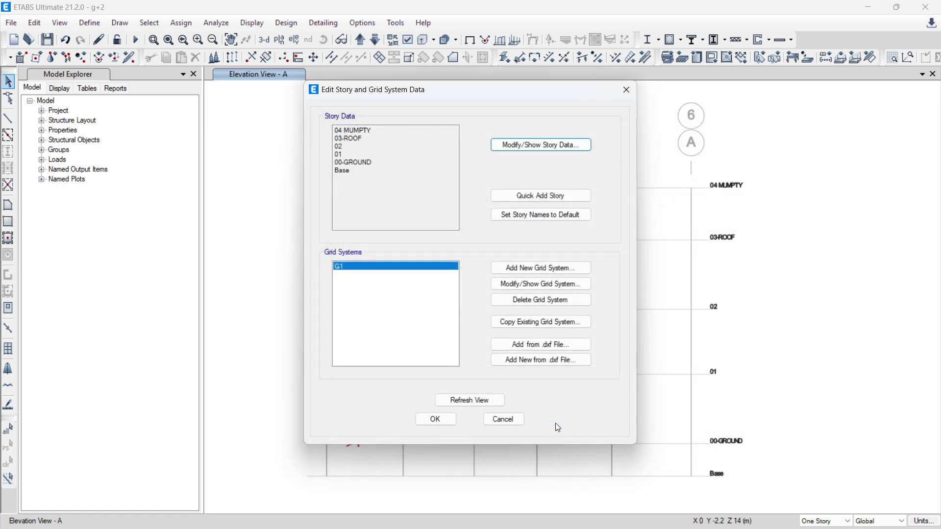
left_click(444, 419)
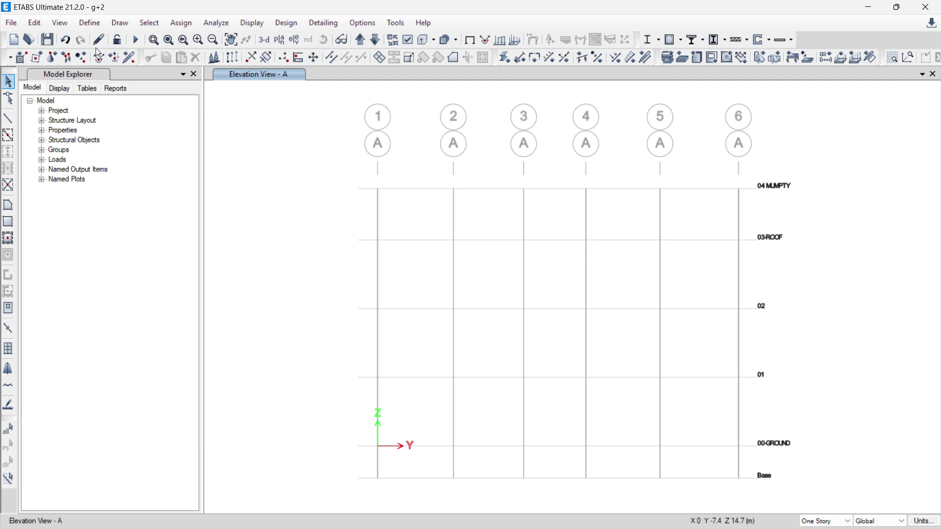
Switch to the gen 2025.dwg drawing in AutoCAD and examine the notes below the typical floor beam layout.
left_click(90, 23)
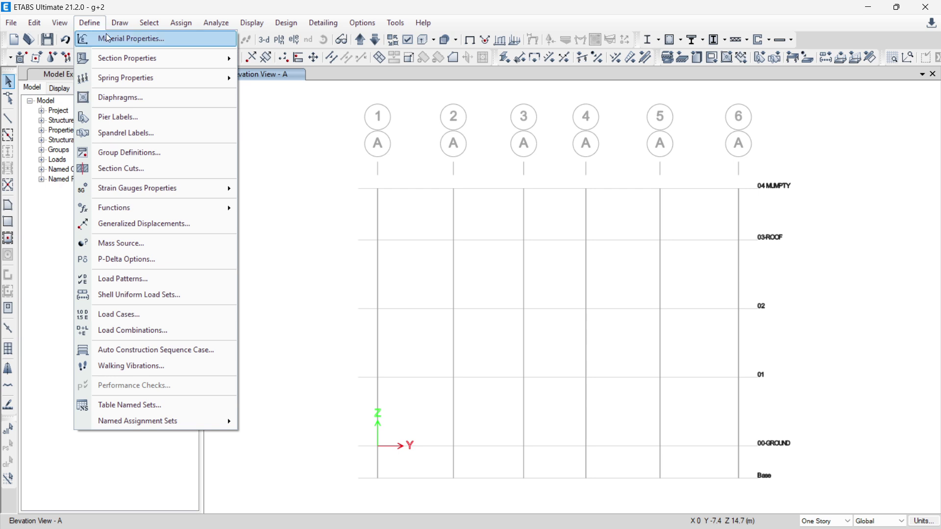
left_click(274, 132)
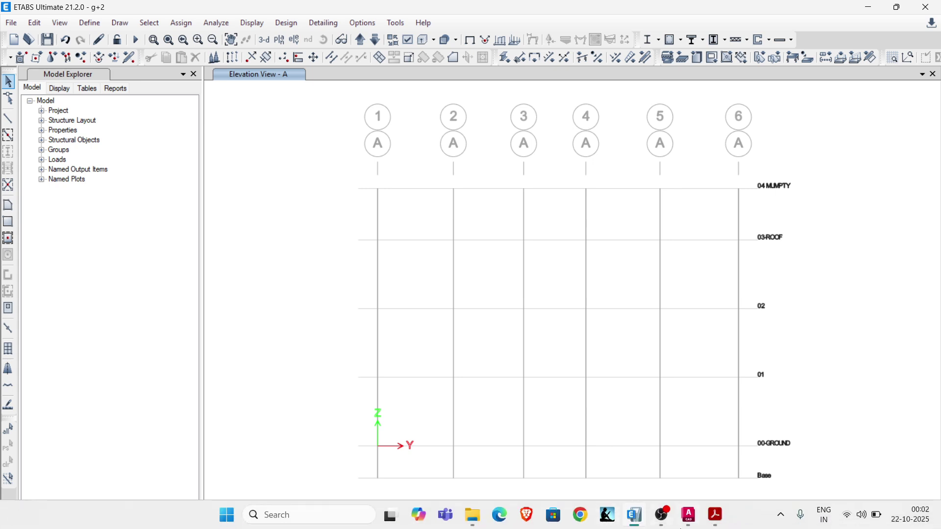
left_click(689, 524)
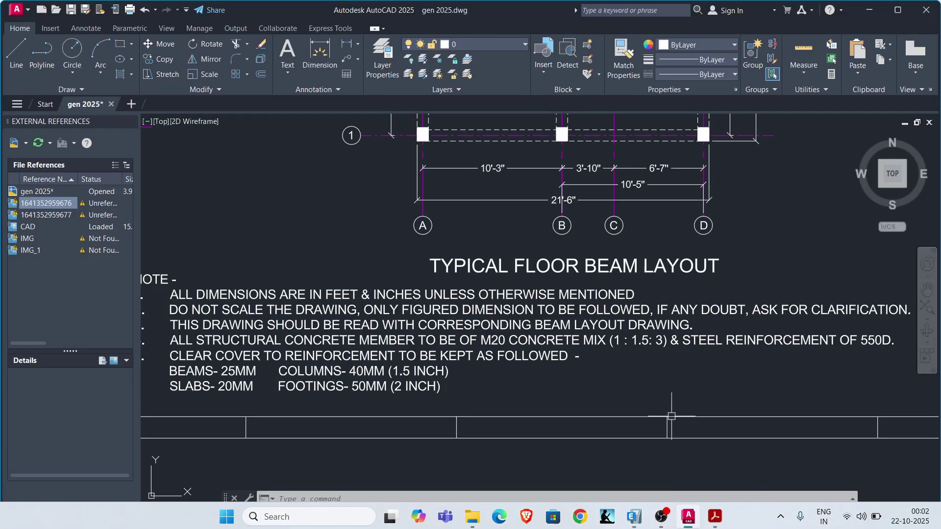
scroll(317, 343, "down", 6)
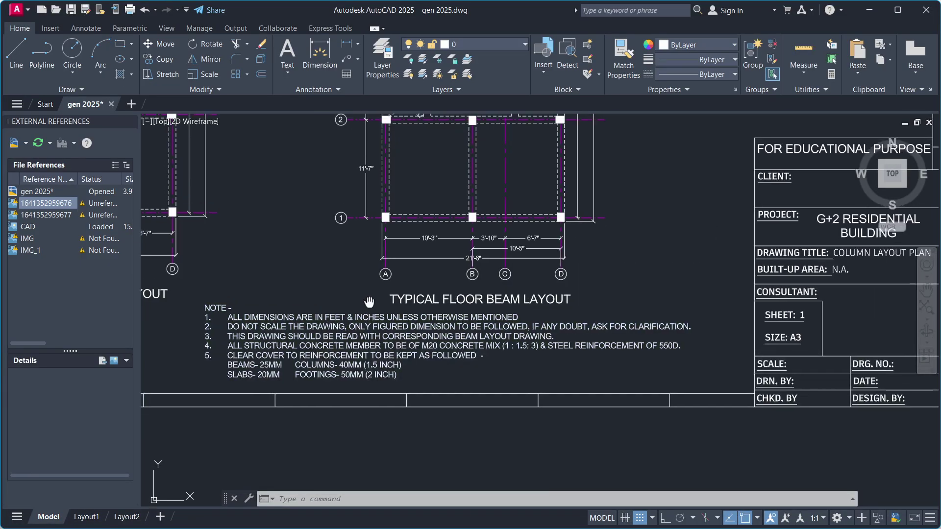
scroll(415, 372, "up", 2)
scroll(608, 405, "up", 2)
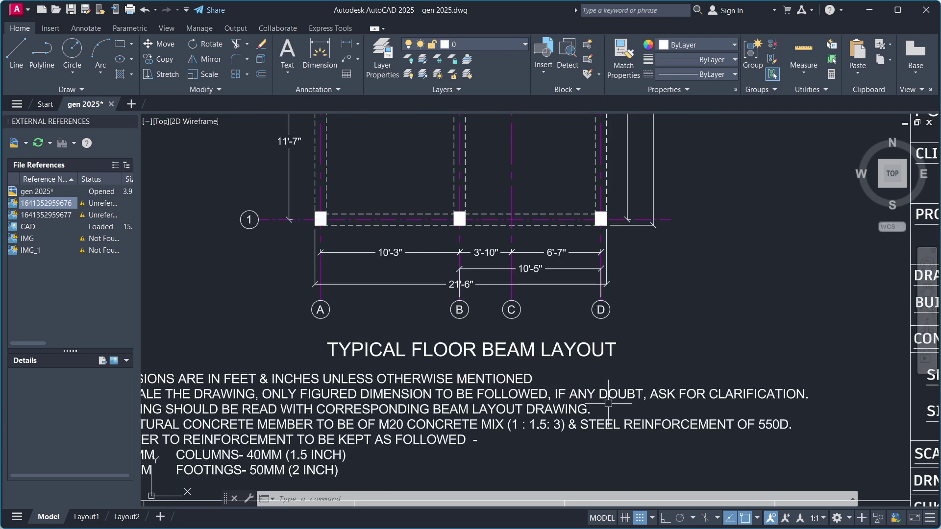
middle_click_drag(572, 416, 585, 363)
scroll(444, 371, "up", 2)
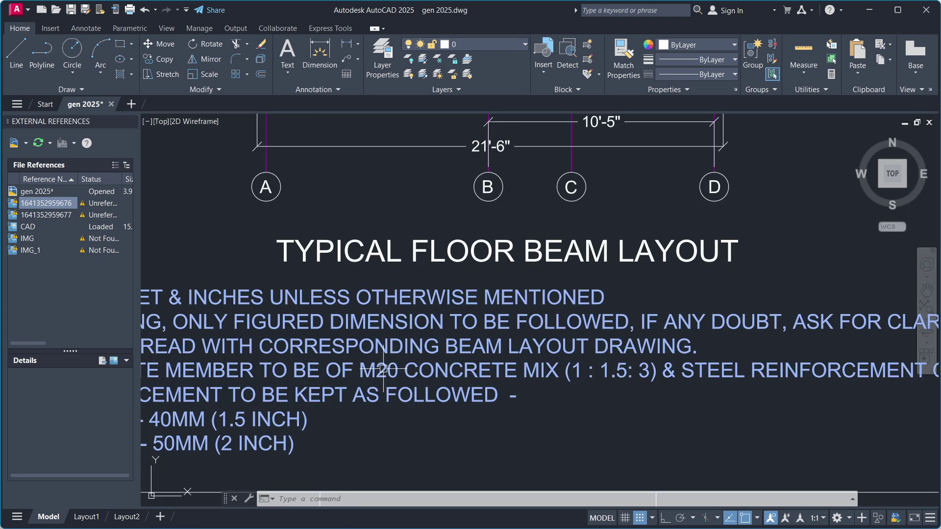
Read the concrete mix and steel reinforcement grades specified in note 4 of the beam layout drawing.
middle_click_drag(664, 380, 234, 361)
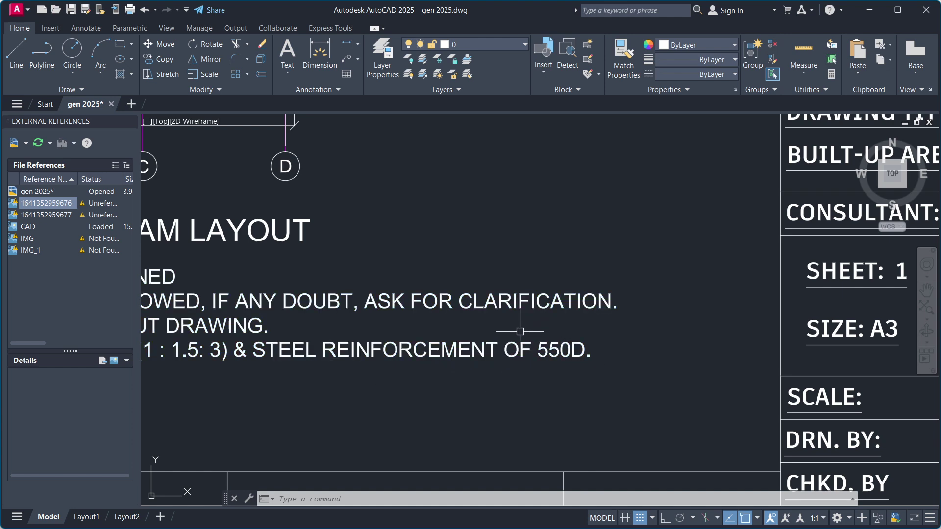
middle_click_drag(520, 331, 764, 320)
middle_click_drag(323, 311, 626, 323)
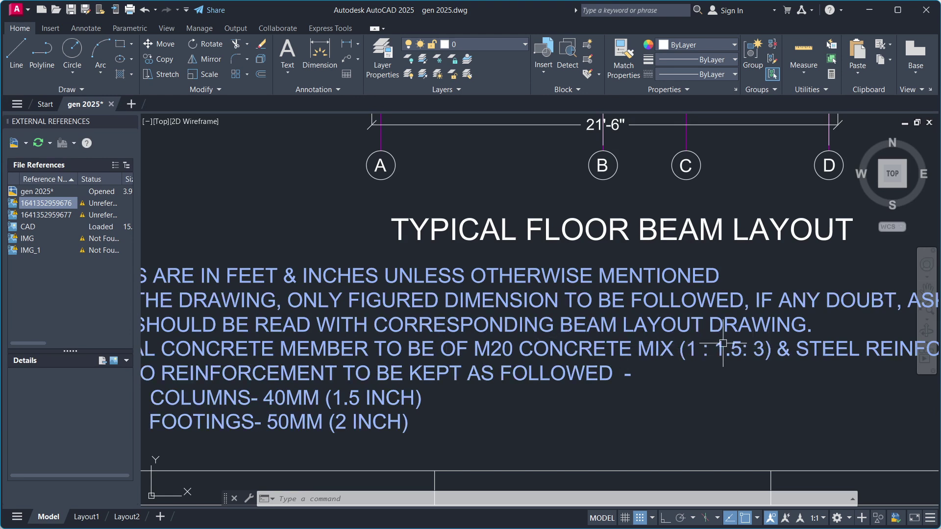
mouse_move(722, 344)
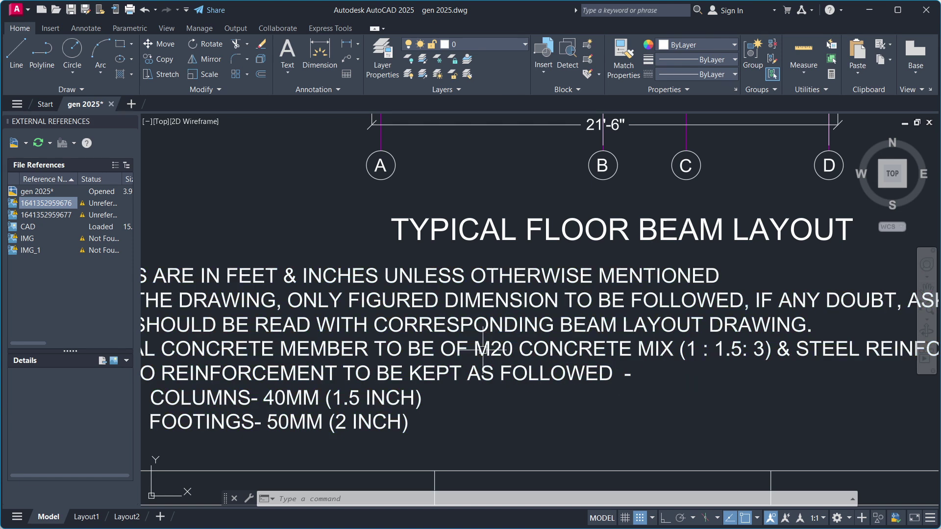
middle_click_drag(771, 399, 380, 382)
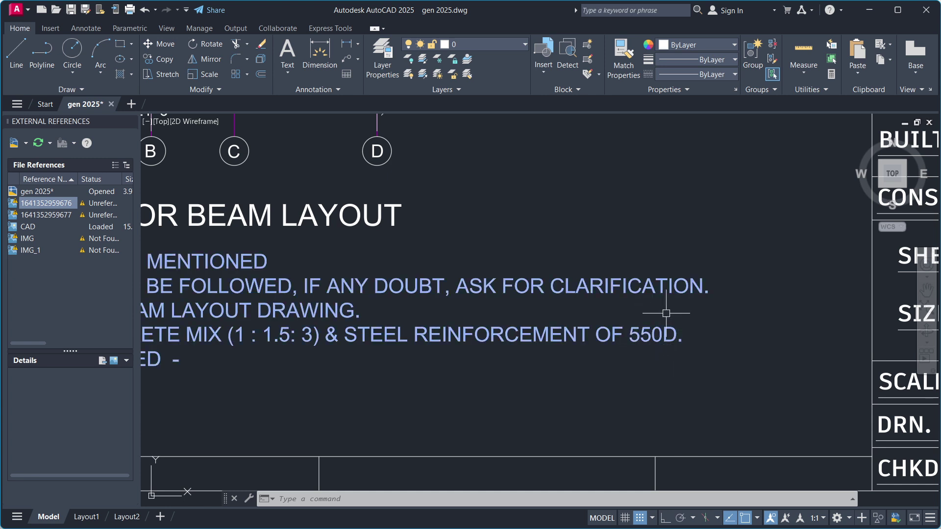
mouse_move(648, 337)
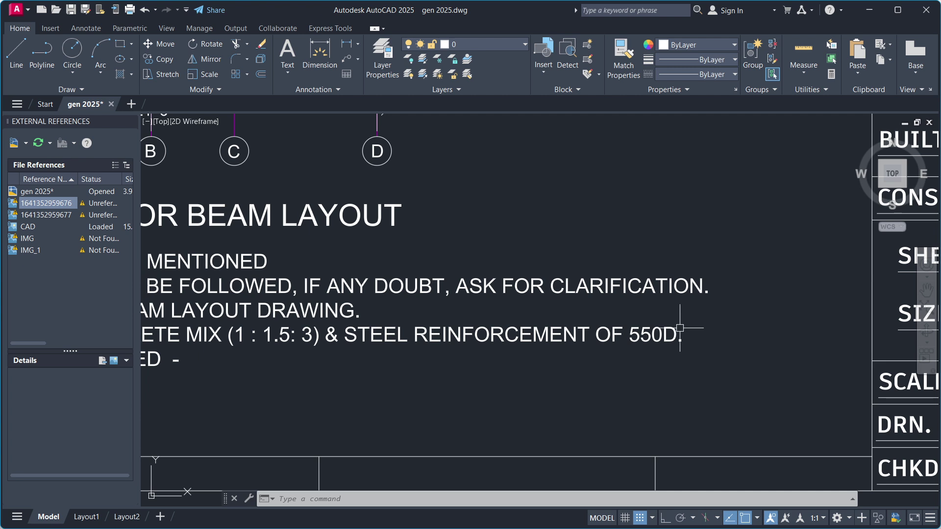
scroll(680, 330, "down", 2)
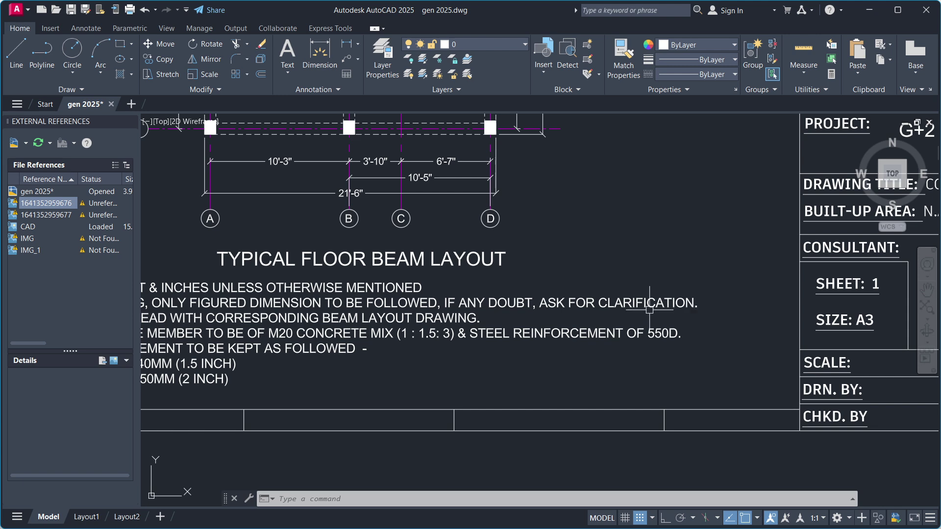
scroll(276, 338, "up", 2)
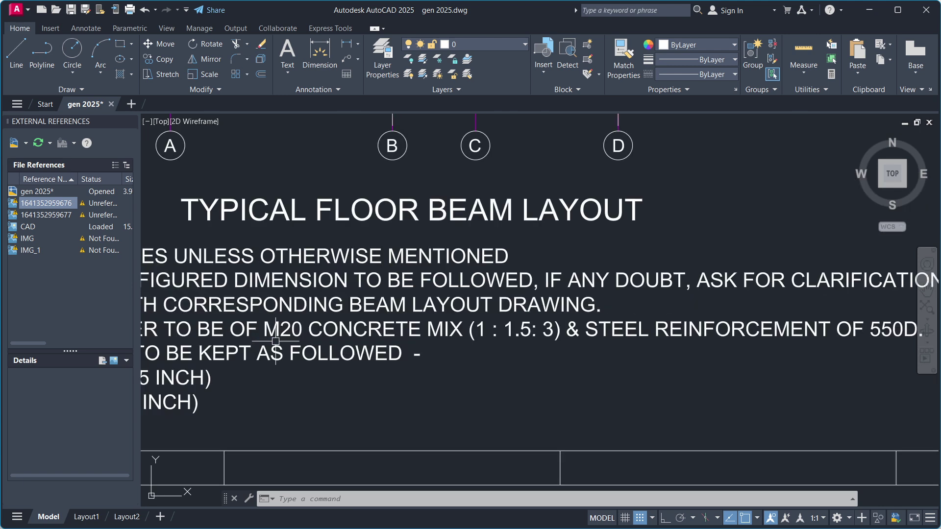
scroll(275, 342, "down", 2)
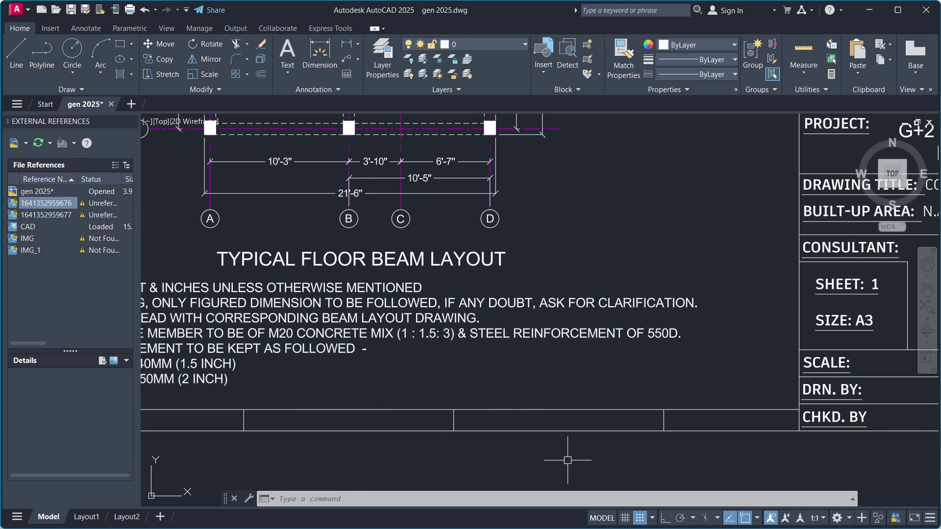
Switch to the IS 456:2000 PDF in Acrobat and check Table 5 for the minimum reinforced concrete grade under mild exposure.
mouse_move(684, 525)
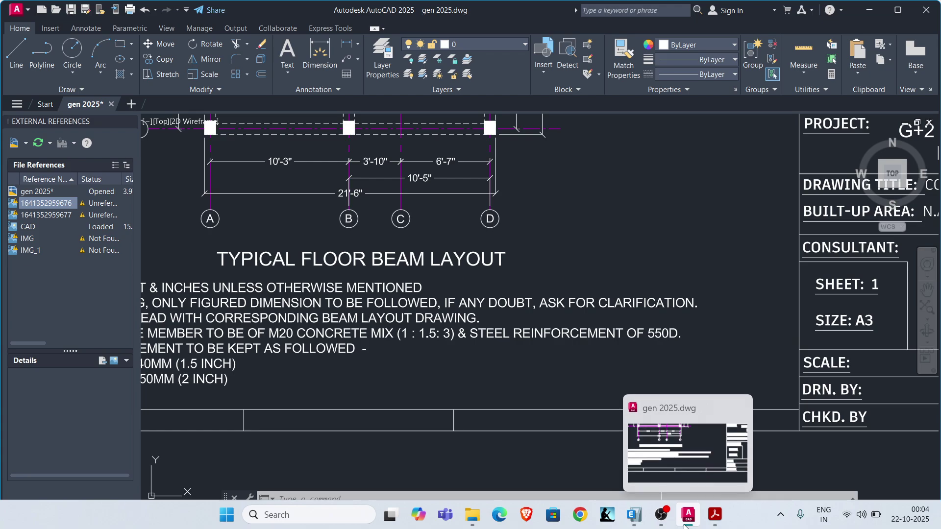
left_click(715, 514)
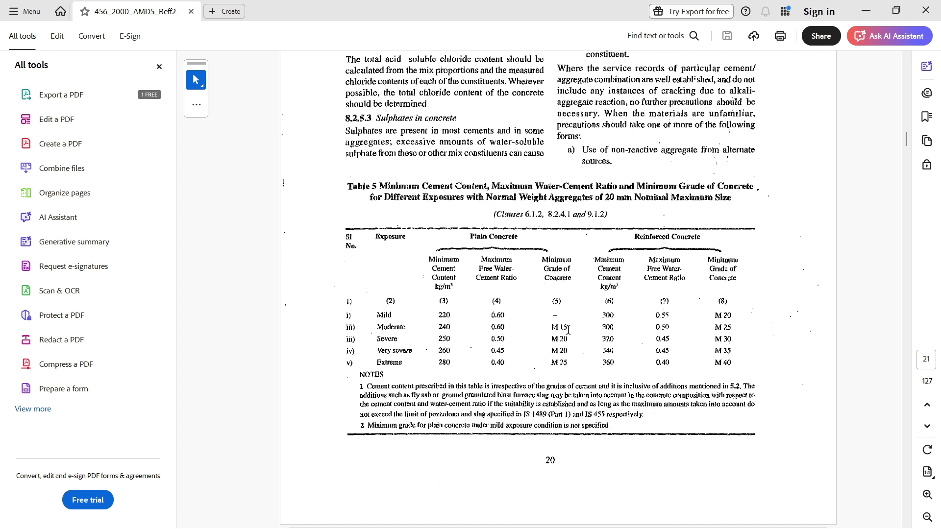
left_click_drag(371, 313, 393, 313)
left_click_drag(568, 328, 551, 328)
left_click_drag(375, 314, 395, 313)
left_click_drag(714, 316, 732, 315)
scroll(730, 318, "up", 1)
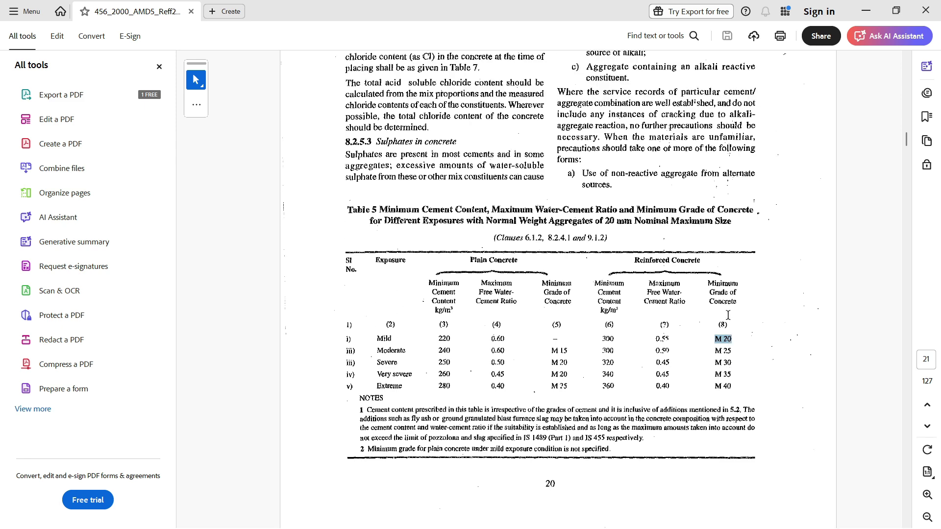
Go back to Table 3 on page 18 of the code and examine the description of mild environmental exposure.
scroll(728, 315, "up", 6)
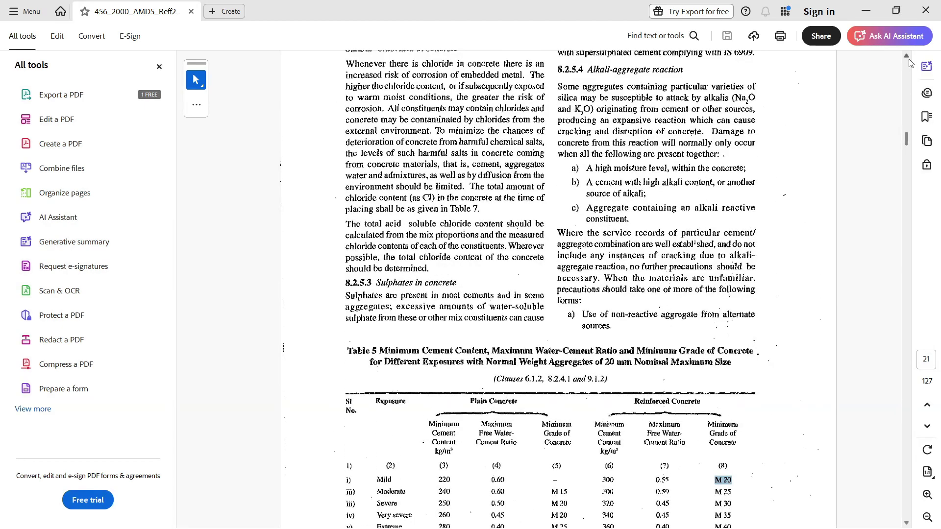
scroll(652, 260, "down", 1)
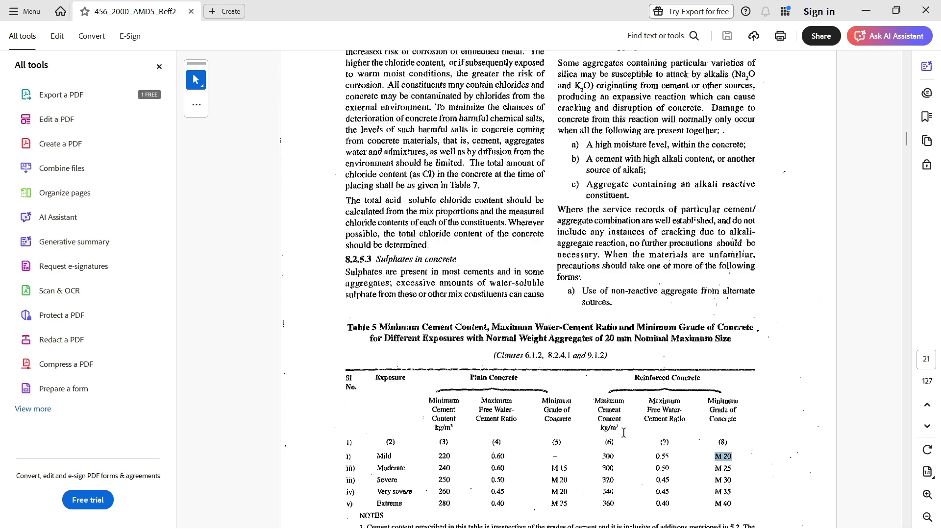
scroll(833, 220, "up", 3)
scroll(907, 58, "up", 20)
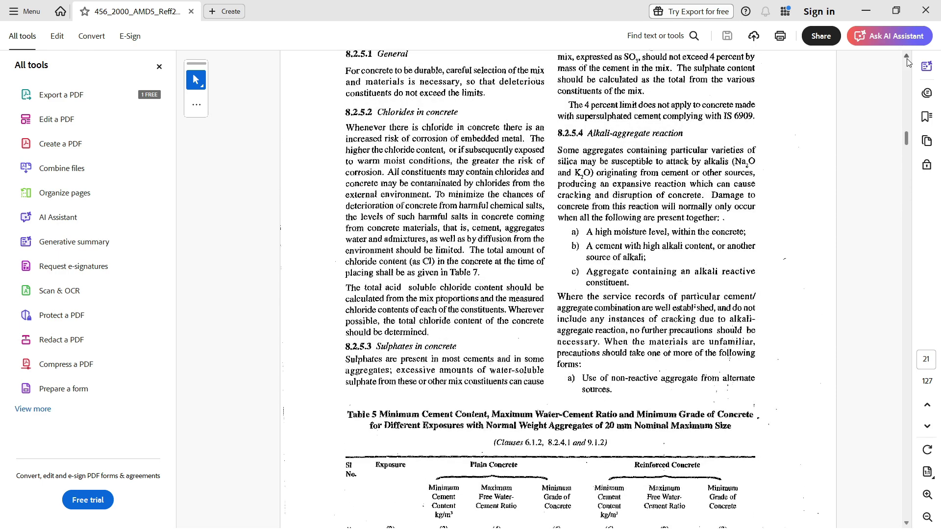
scroll(906, 58, "up", 20)
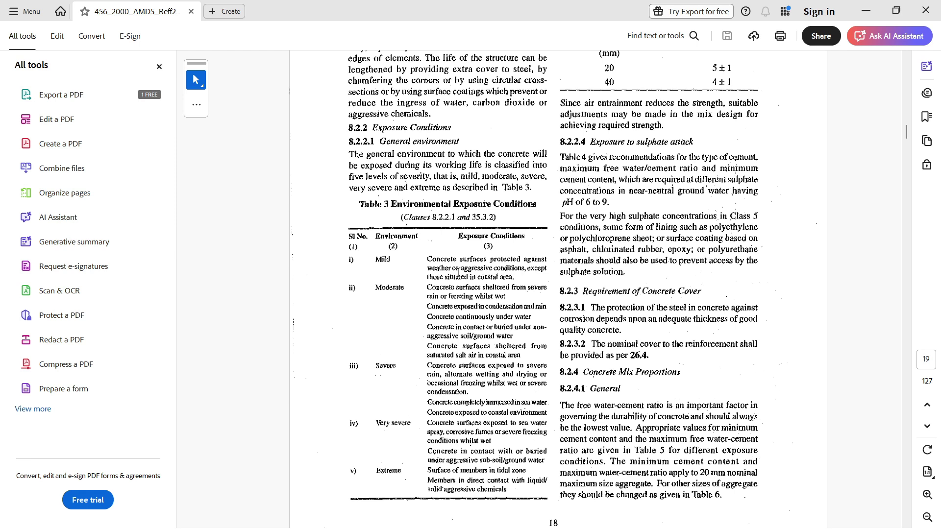
left_click_drag(520, 278, 492, 270)
left_click(518, 277)
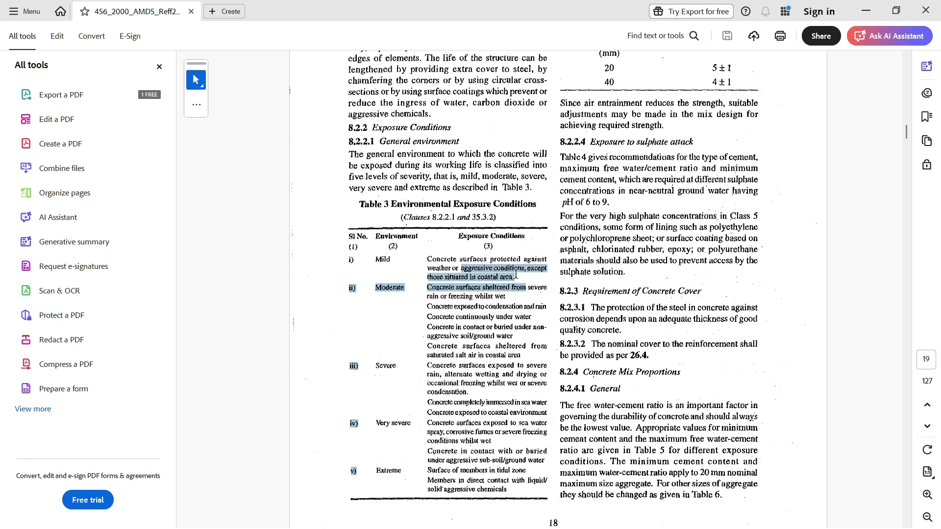
left_click(518, 275)
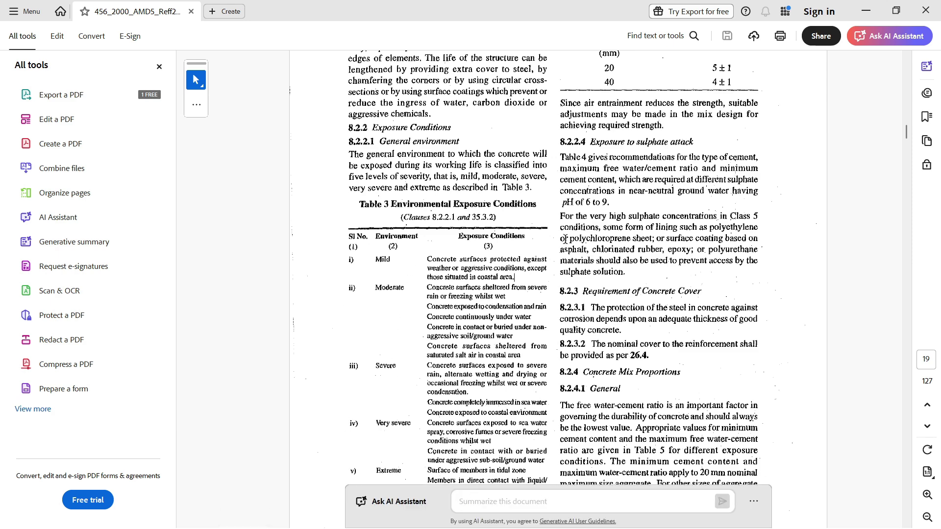
Return to Table 5 and highlight the minimum reinforced concrete grades for mild and moderate exposure.
scroll(321, 284, "down", 10)
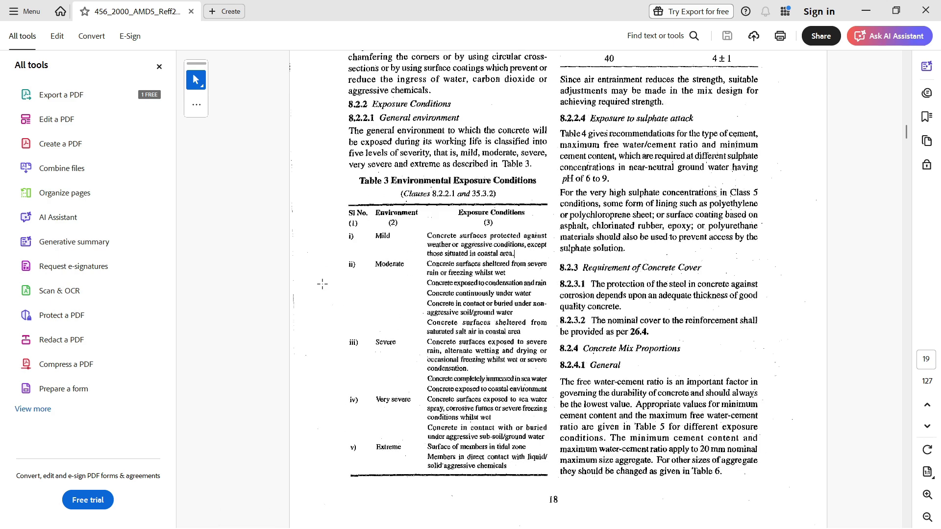
scroll(345, 248, "down", 10)
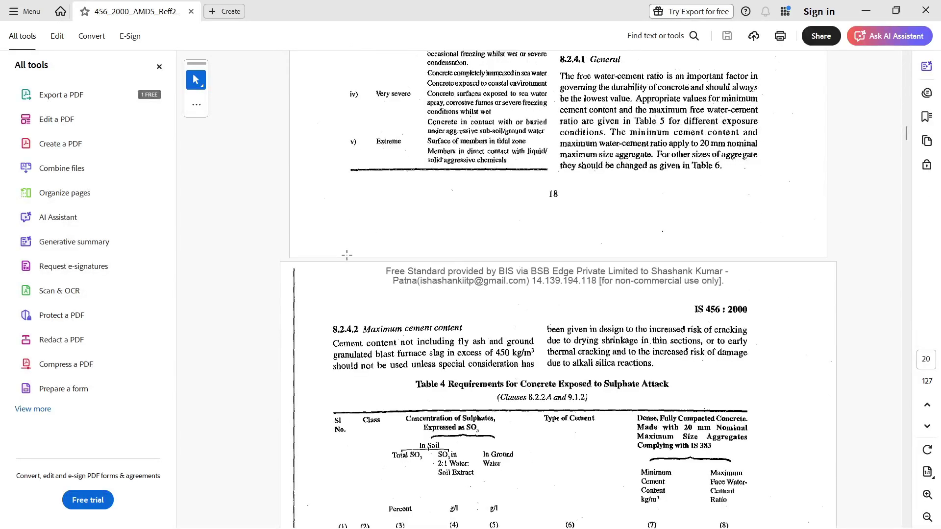
scroll(353, 249, "down", 7)
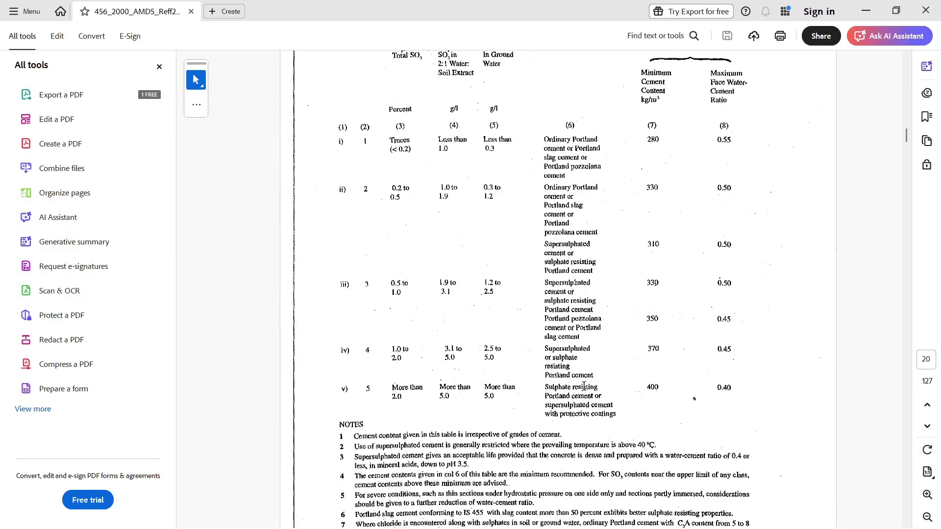
scroll(691, 419, "down", 10)
scroll(717, 430, "down", 20)
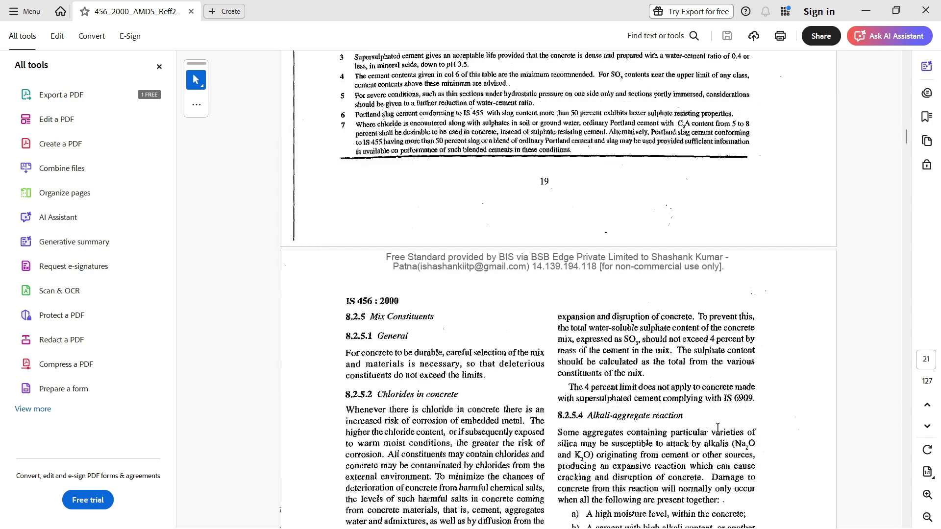
scroll(718, 428, "down", 1)
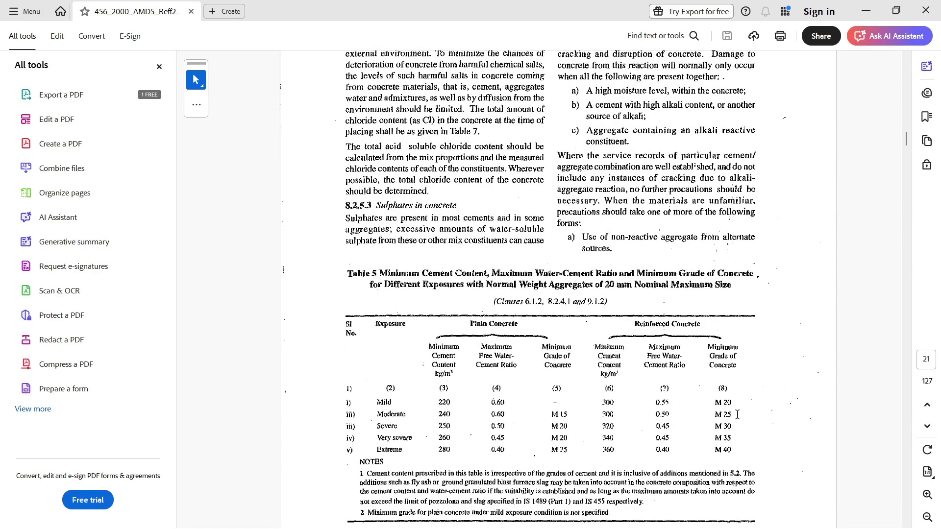
left_click_drag(738, 415, 716, 402)
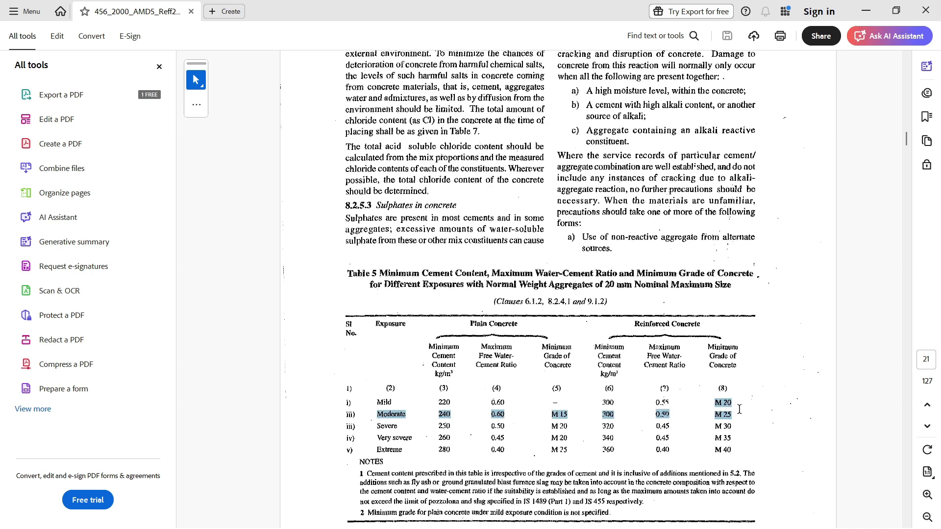
Compare the mild and moderate exposure grades in Table 5 and highlight only the M 20 reinforced concrete entry.
left_click(739, 409)
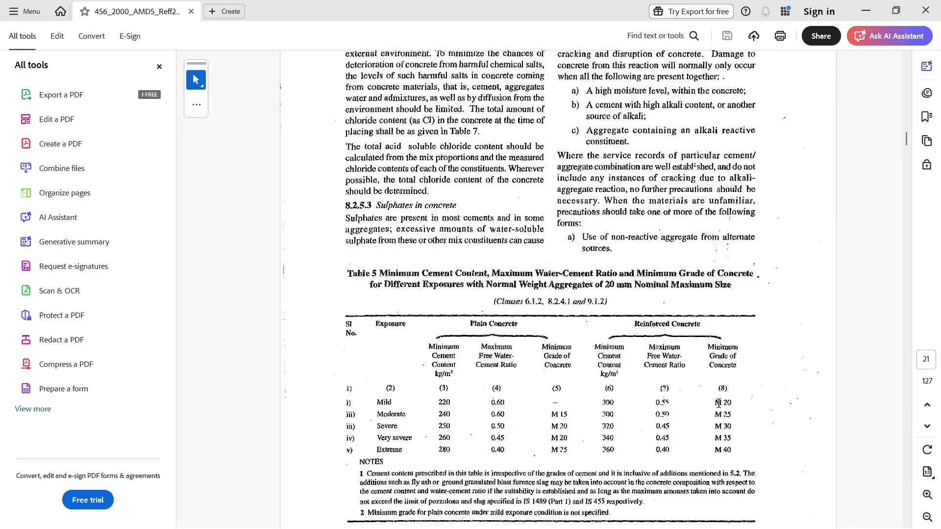
left_click_drag(717, 403, 720, 420)
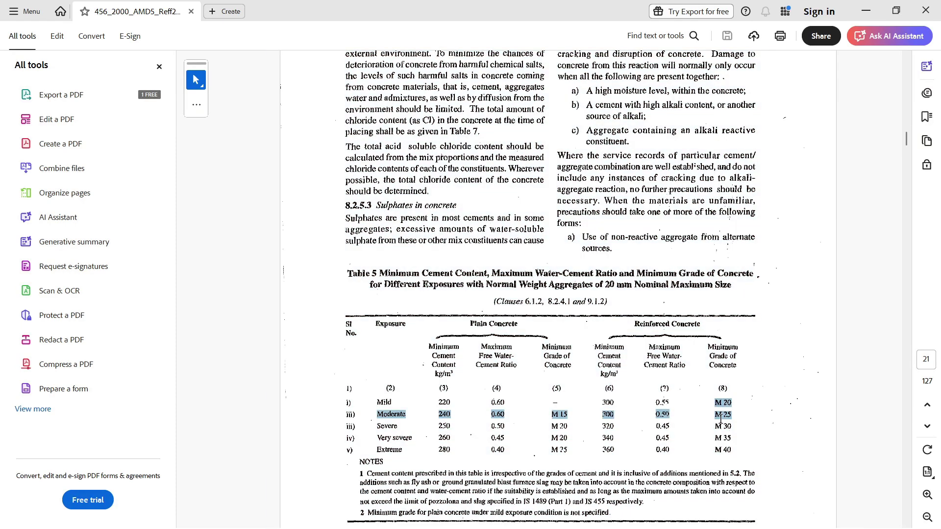
left_click(737, 447)
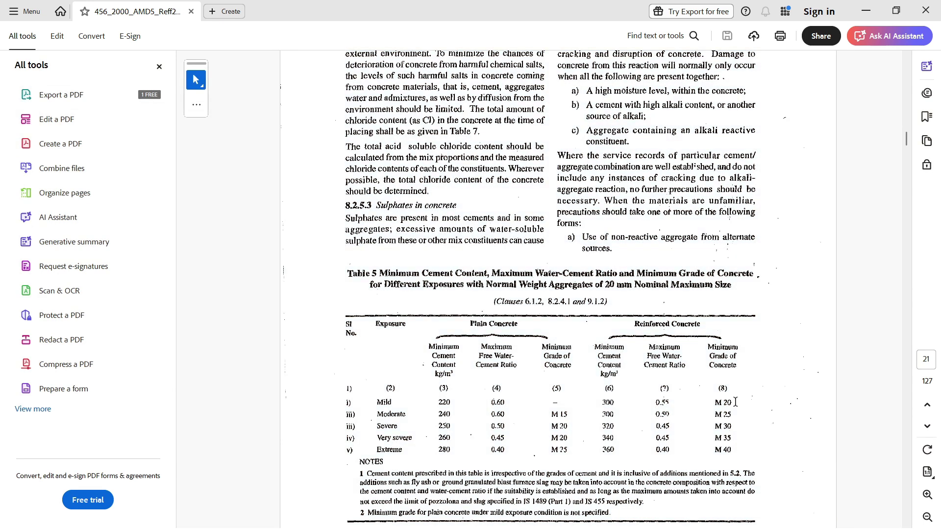
left_click_drag(735, 401, 715, 403)
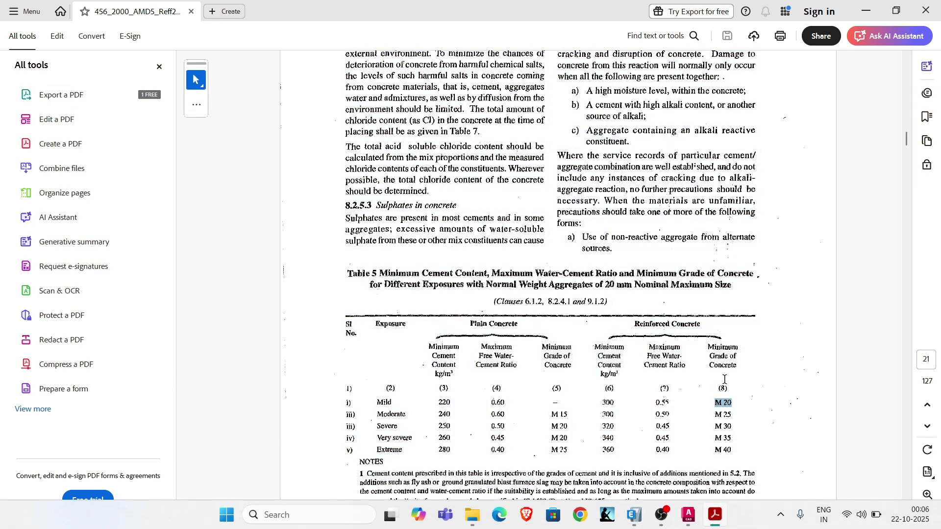
Switch to the gen 2025.dwg drawing in AutoCAD and recheck the concrete mix and steel reinforcement grades in its notes.
mouse_move(715, 514)
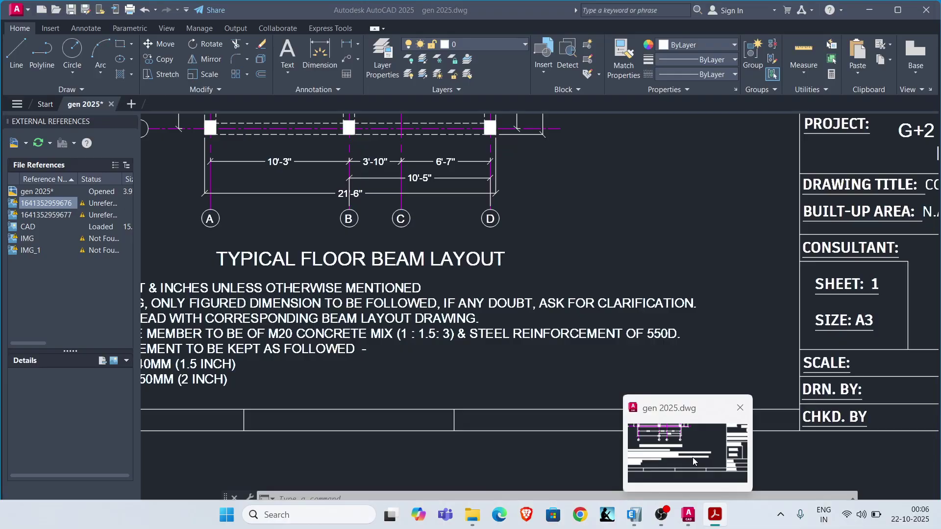
left_click(692, 457)
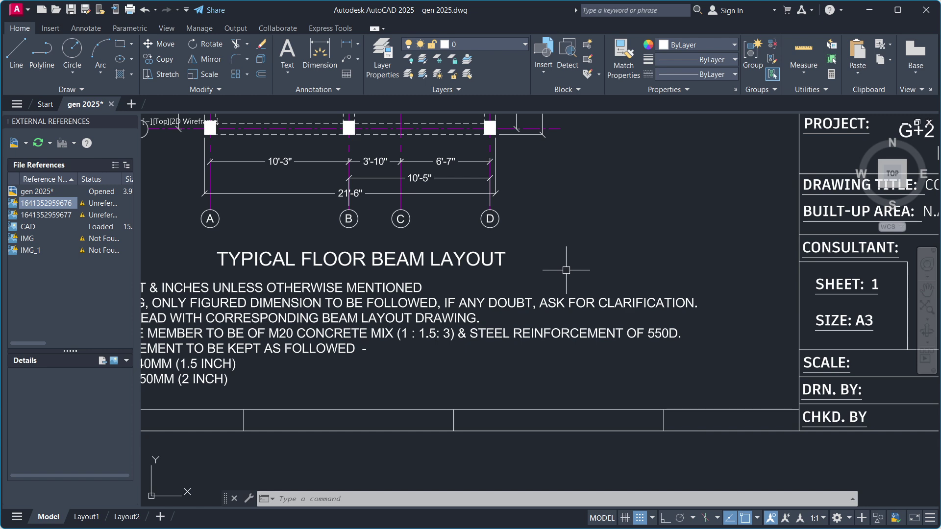
left_click(866, 9)
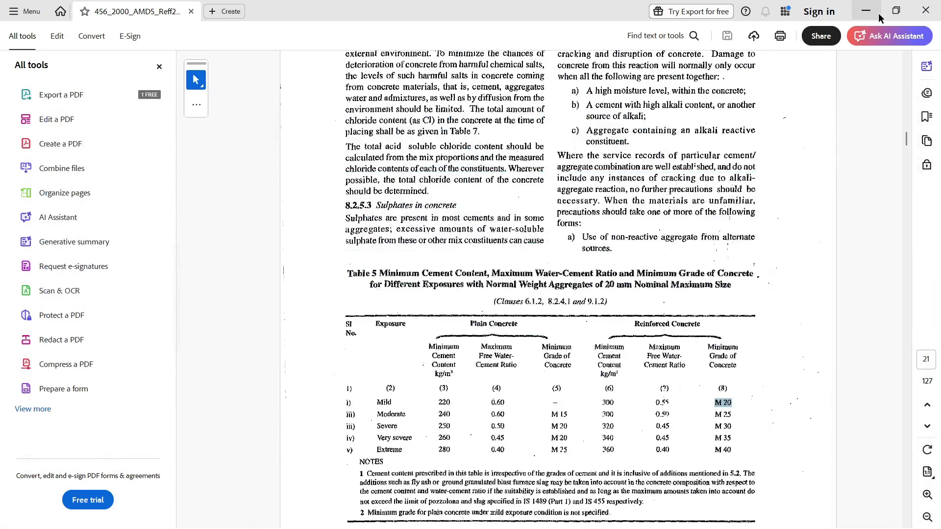
Return to ETABS and open the material definitions to review the existing materials.
left_click(865, 10)
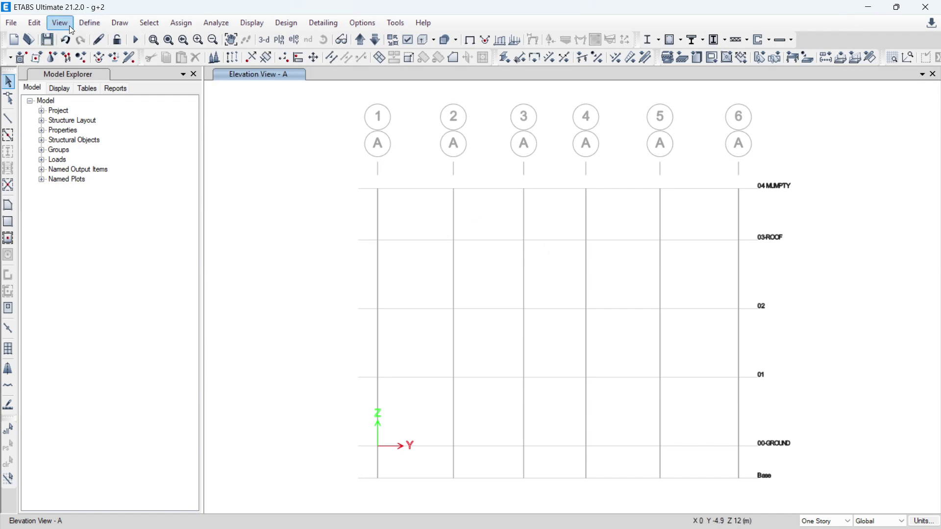
left_click(86, 23)
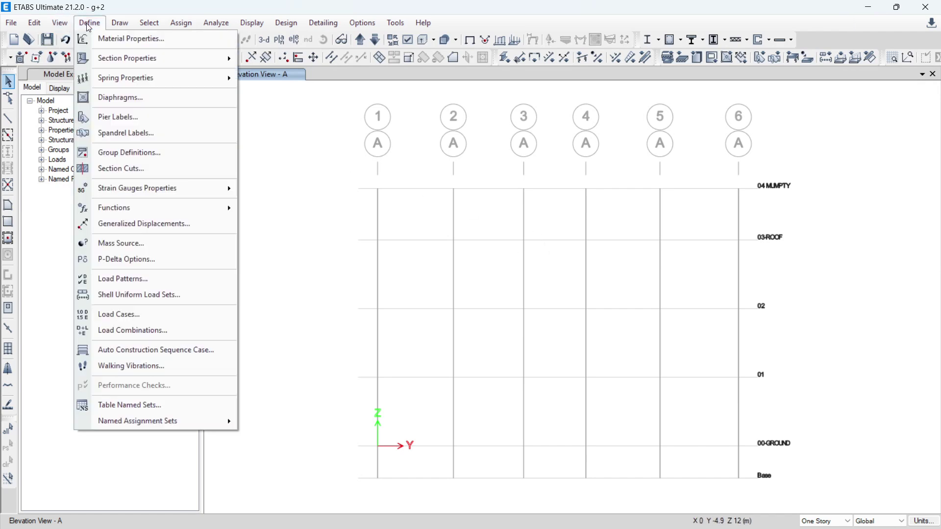
left_click(105, 45)
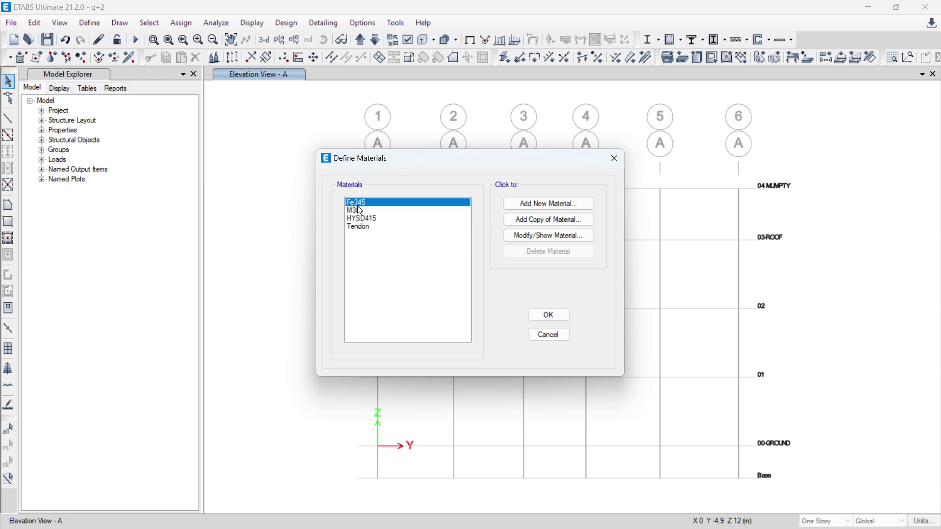
left_click(365, 227)
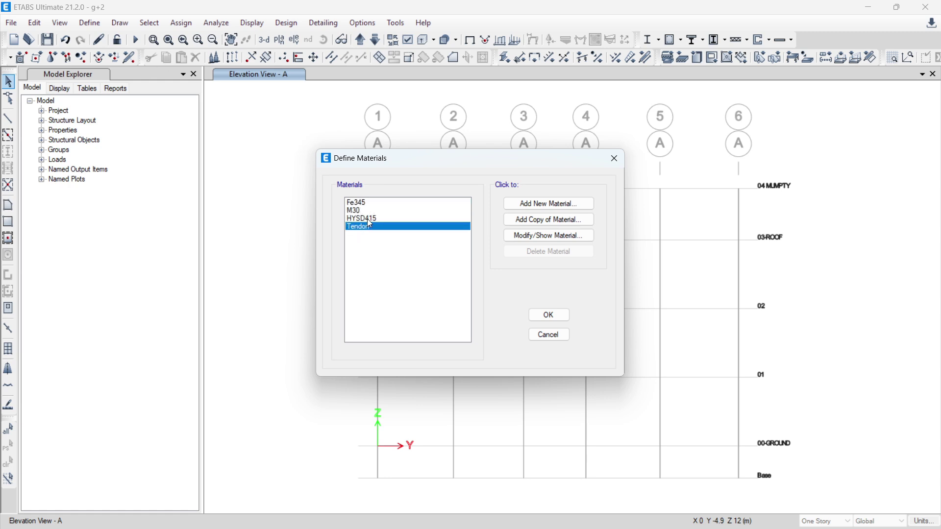
left_click(367, 219)
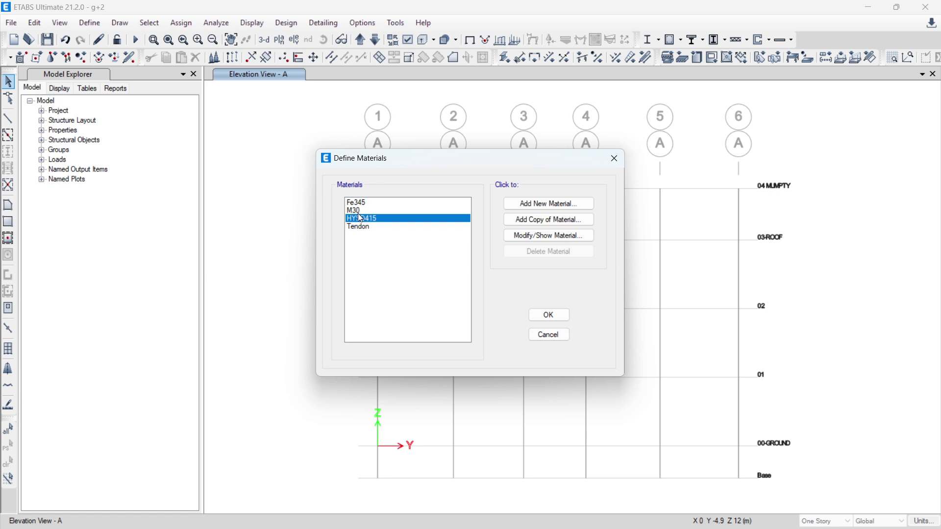
left_click(355, 211)
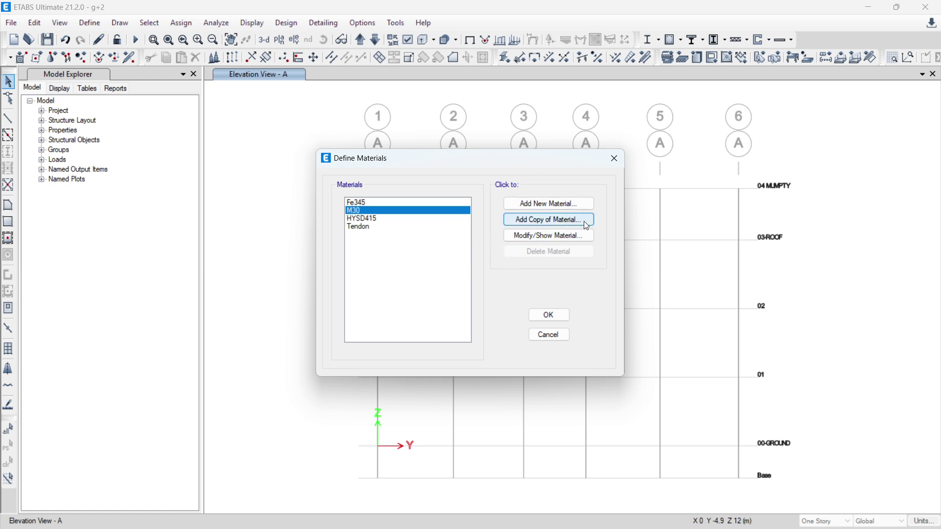
Add a new concrete material for region India with the Indian standard and grade M20, keeping its default properties.
left_click(577, 203)
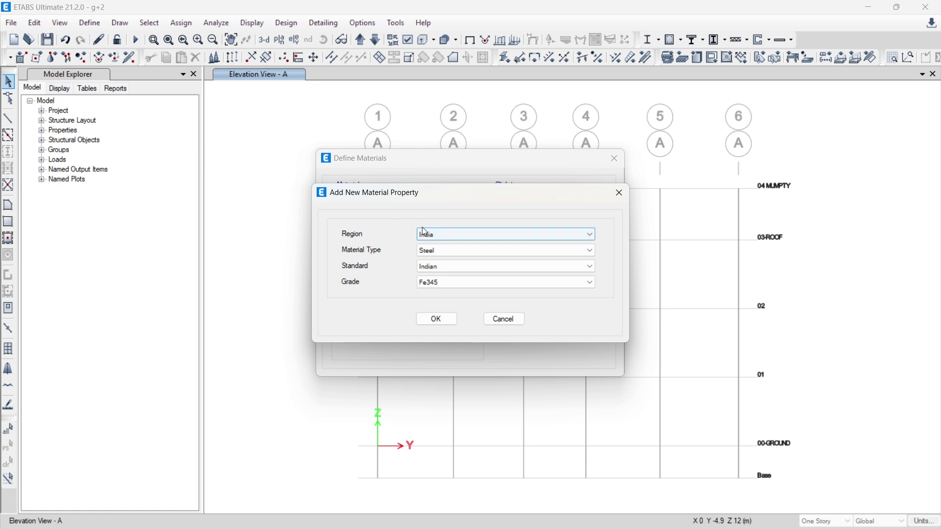
left_click(435, 236)
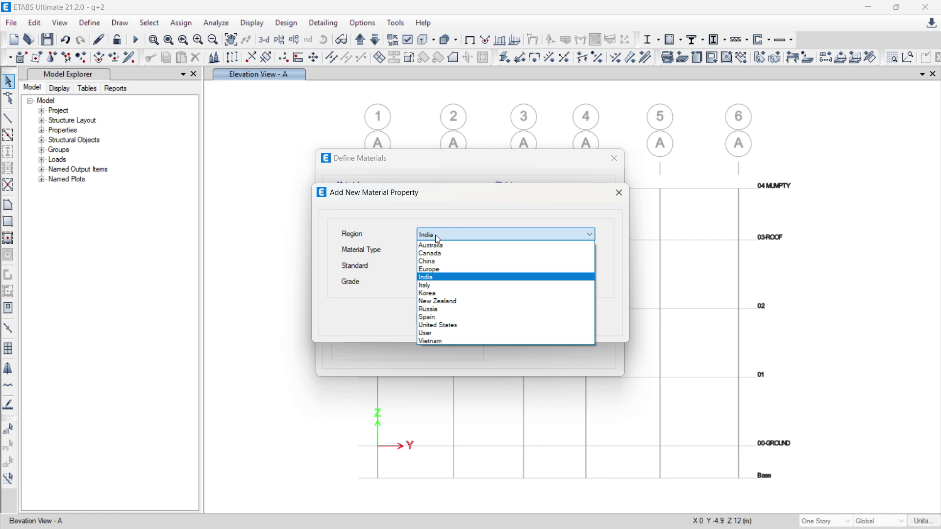
left_click(438, 278)
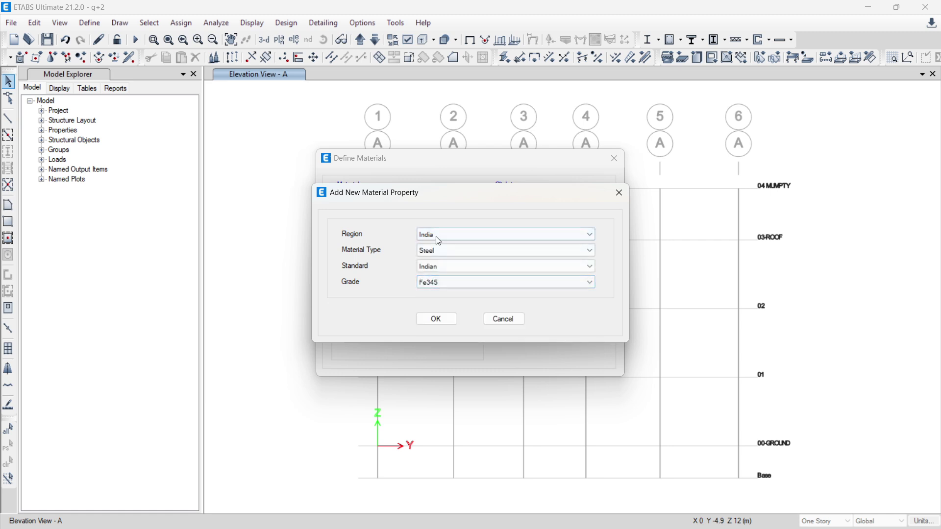
left_click(437, 251)
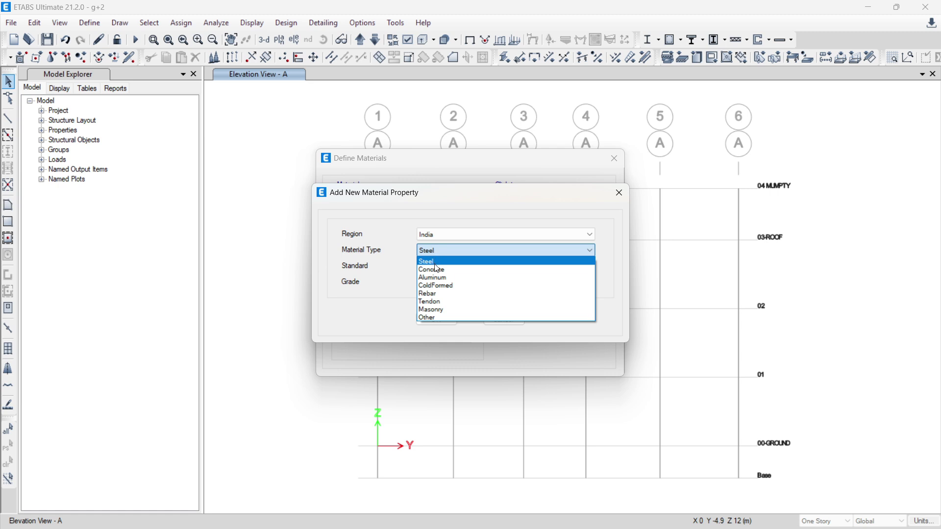
left_click(436, 269)
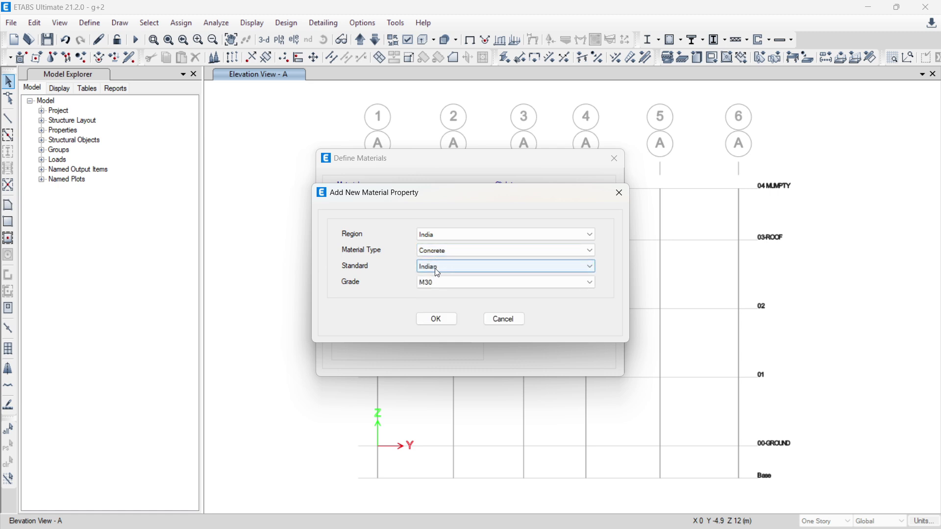
left_click(437, 267)
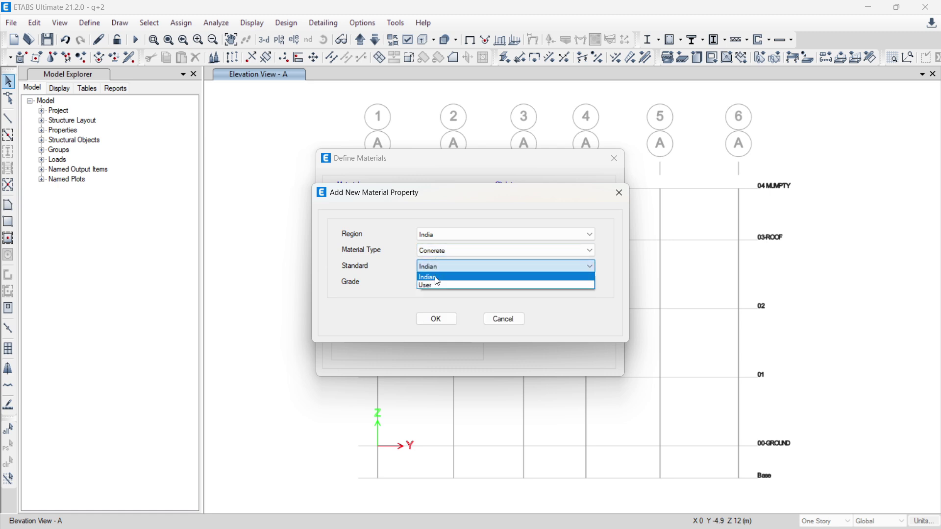
left_click(434, 269)
left_click(436, 282)
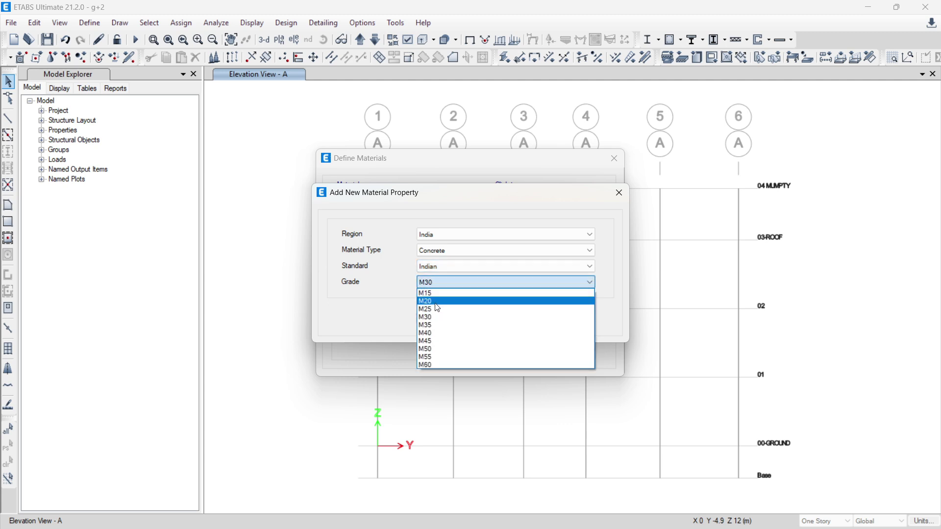
left_click(437, 313)
left_click(438, 319)
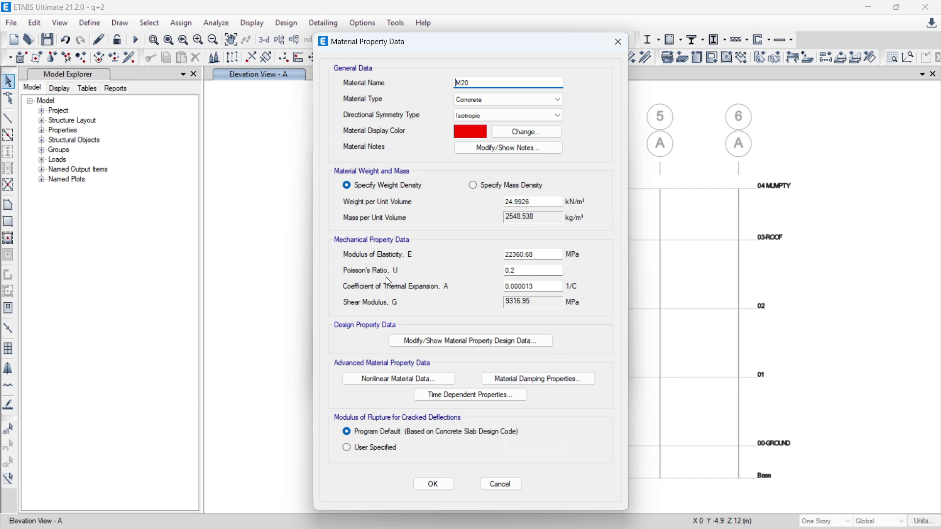
left_click(434, 484)
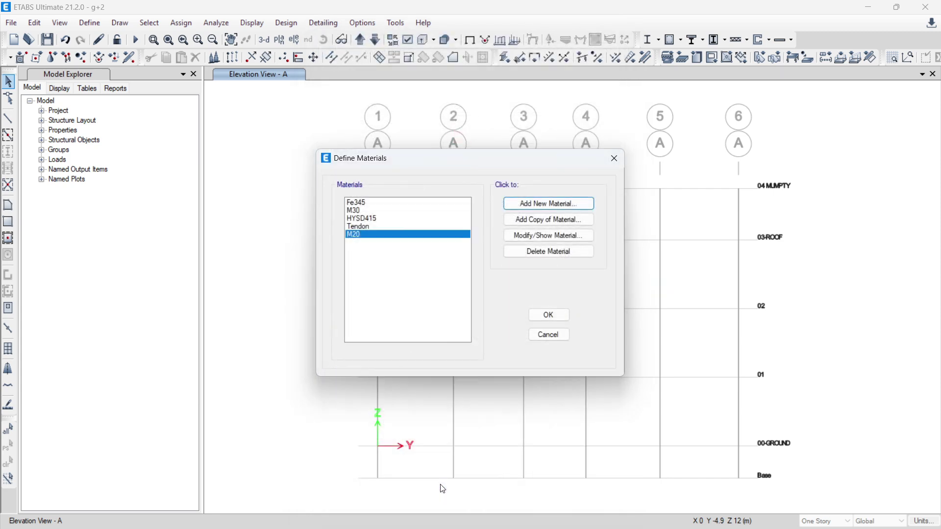
Add an Indian rebar material of HYSD Grade 550 with its default properties and accept the material definitions.
left_click(539, 205)
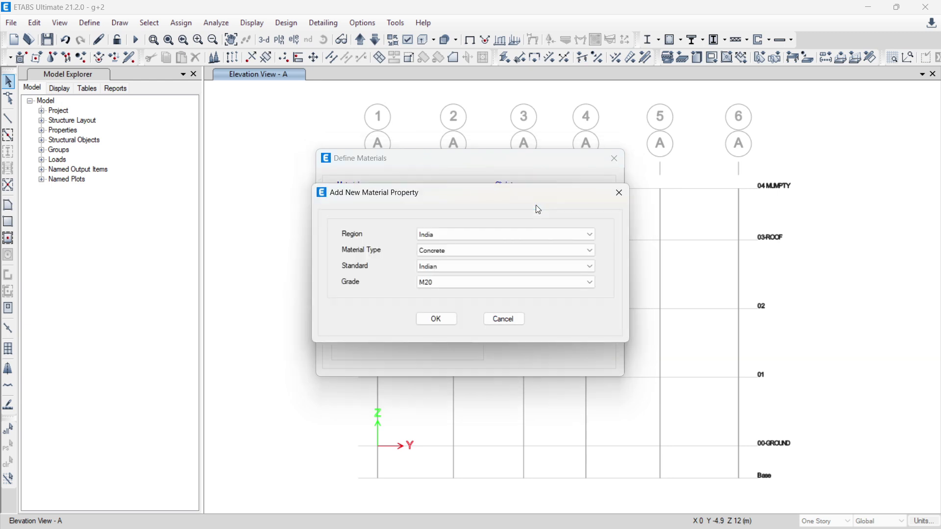
left_click(493, 253)
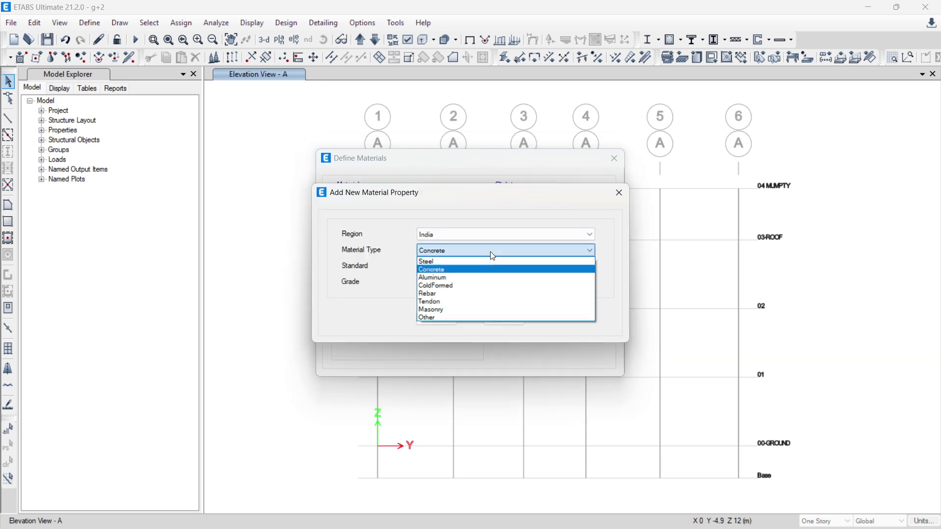
left_click(434, 294)
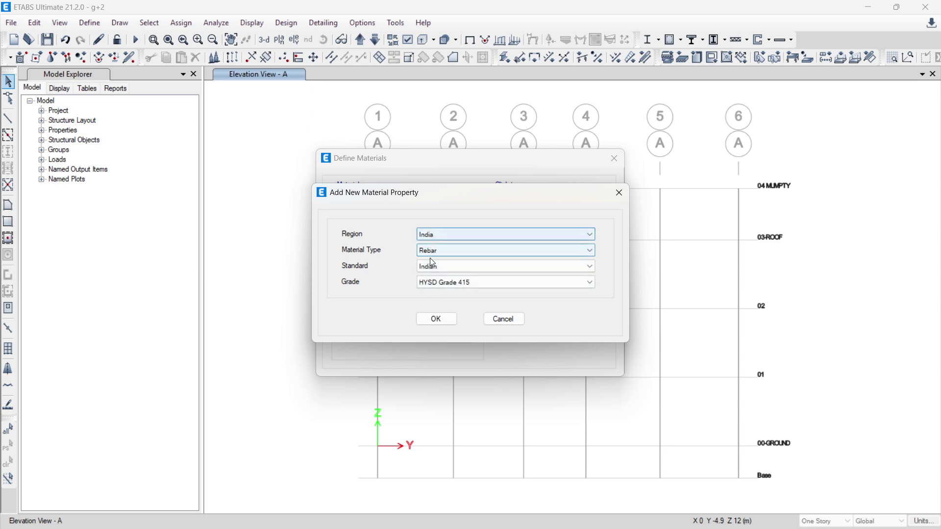
left_click(434, 285)
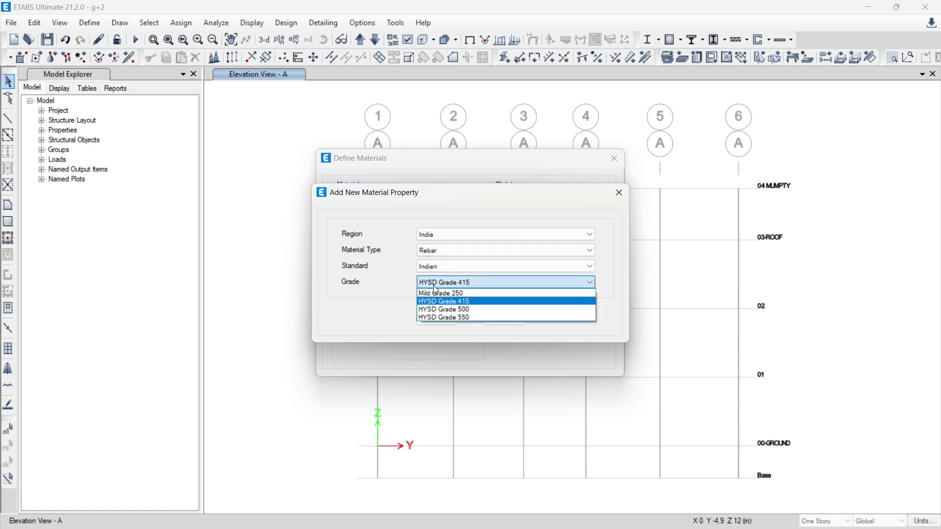
left_click(439, 318)
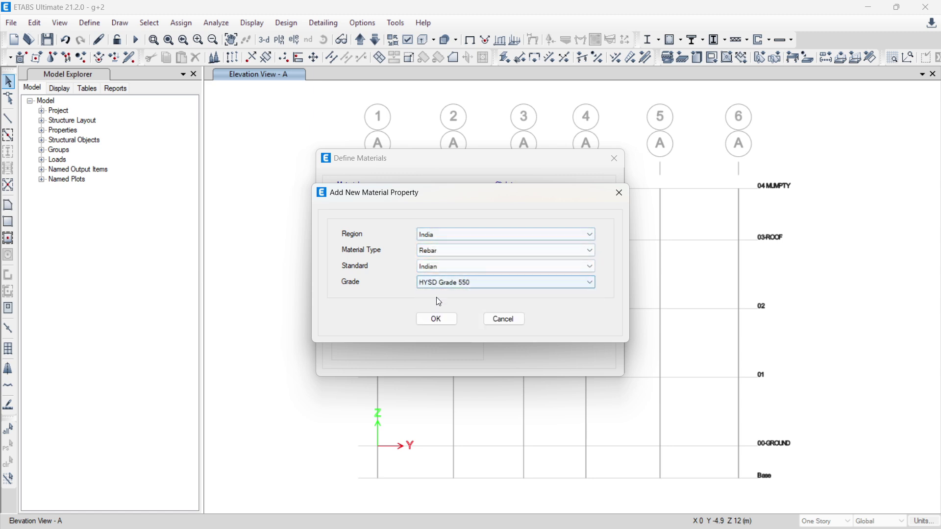
left_click(437, 320)
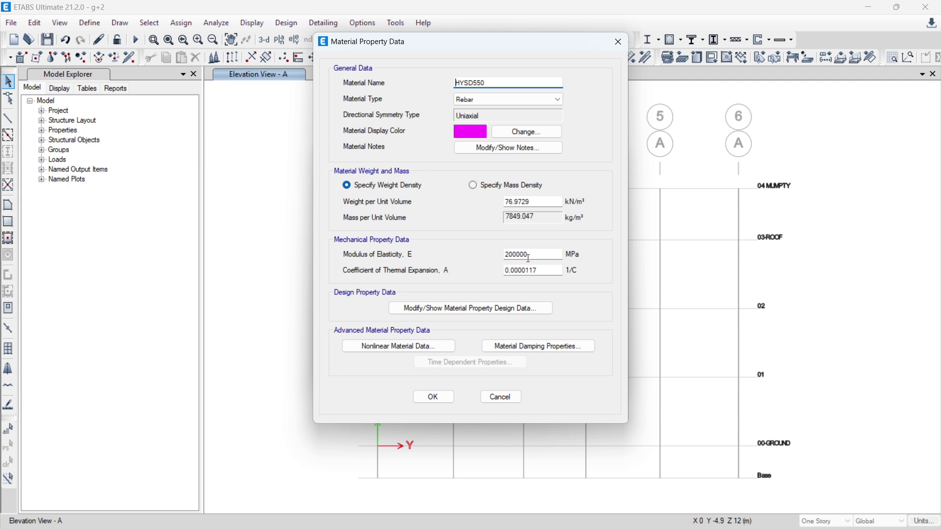
left_click(425, 400)
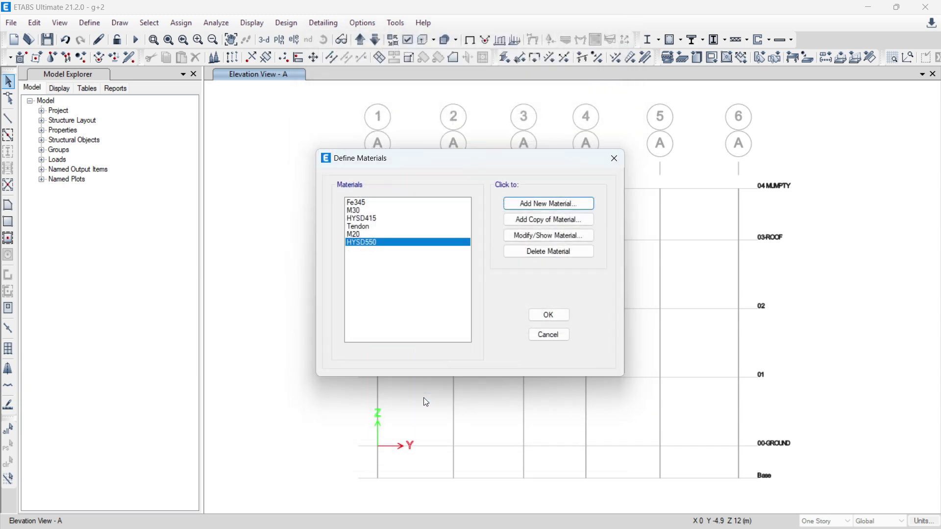
left_click(565, 316)
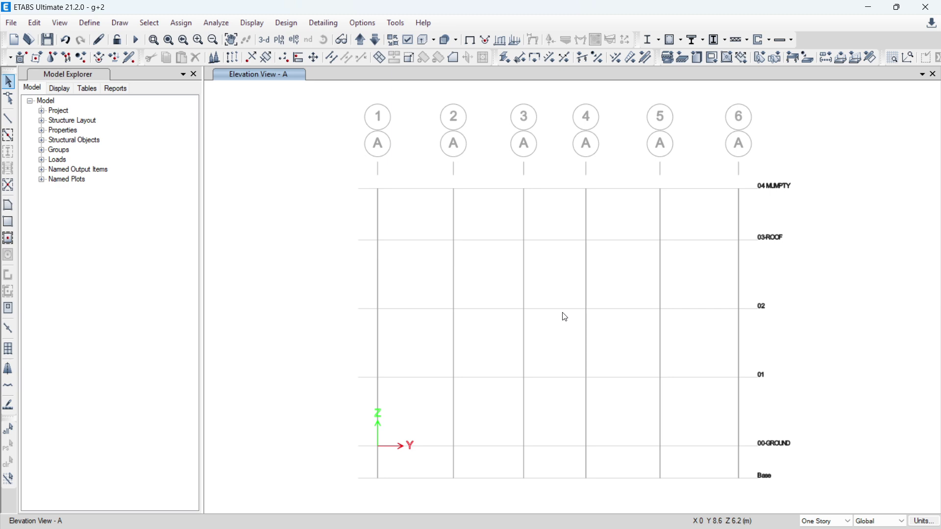
Open the frame section definitions and bulk-delete all nine deletable default sections, from A-CompBm through SteelCol.
left_click(80, 21)
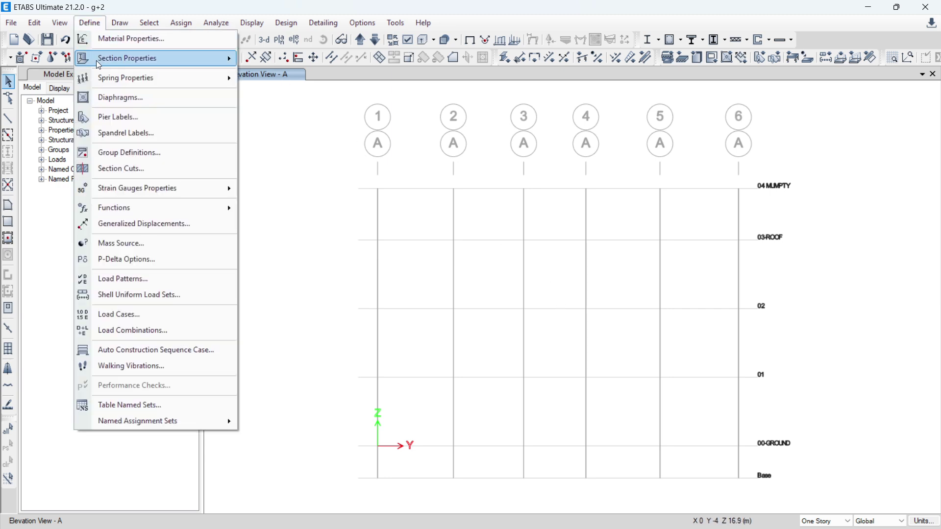
mouse_move(99, 65)
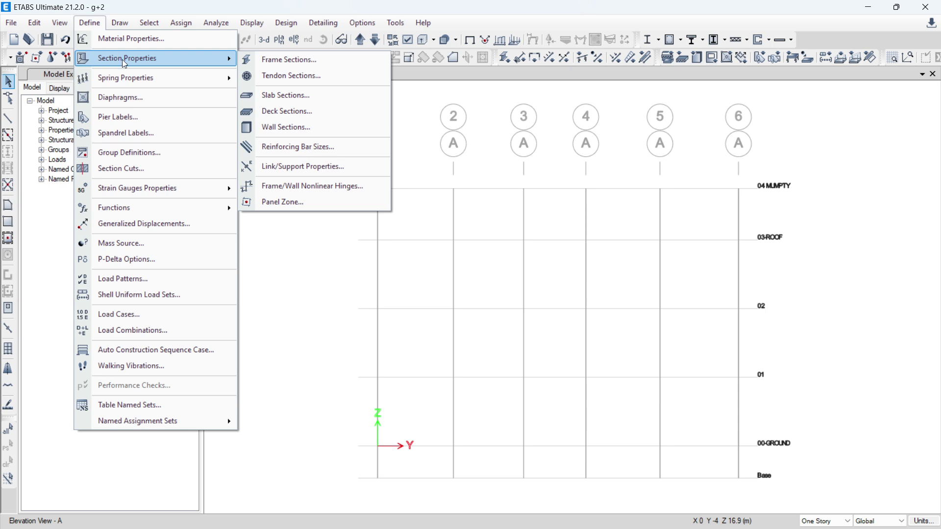
left_click(273, 61)
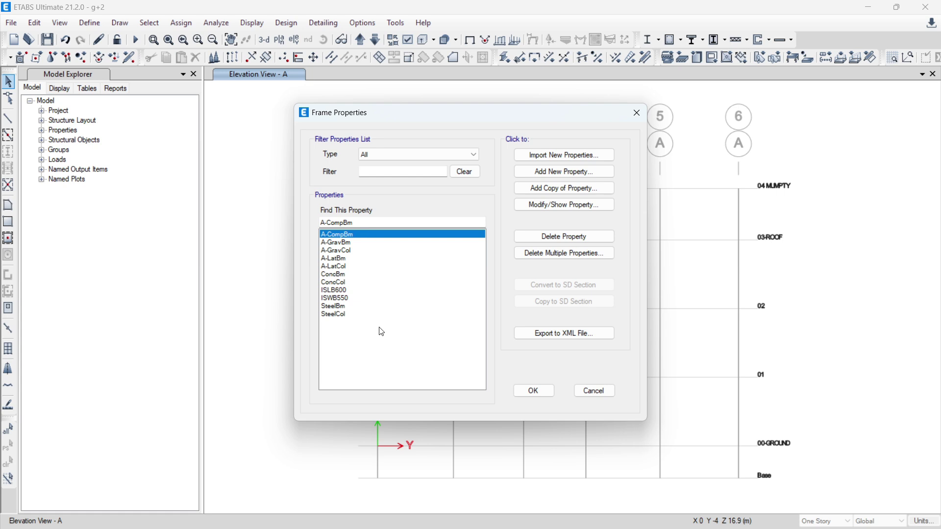
left_click_drag(372, 298, 369, 270)
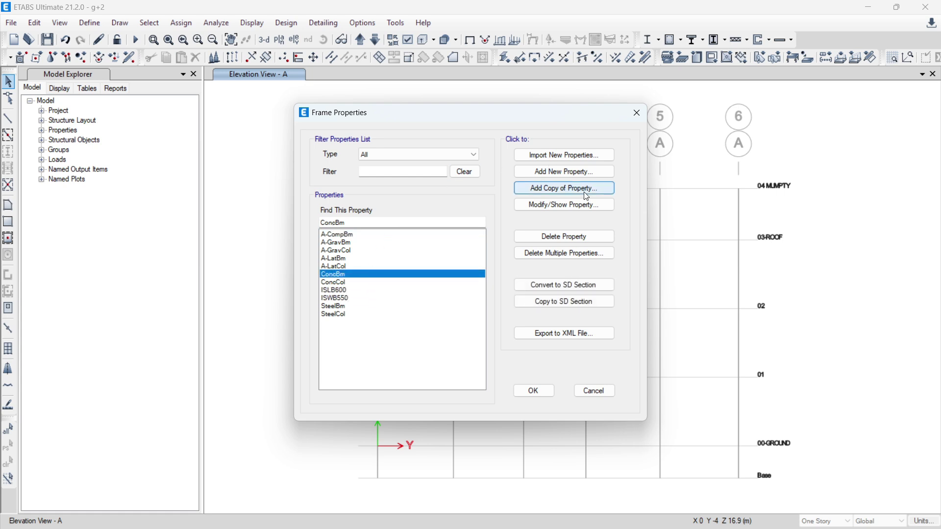
left_click(580, 259)
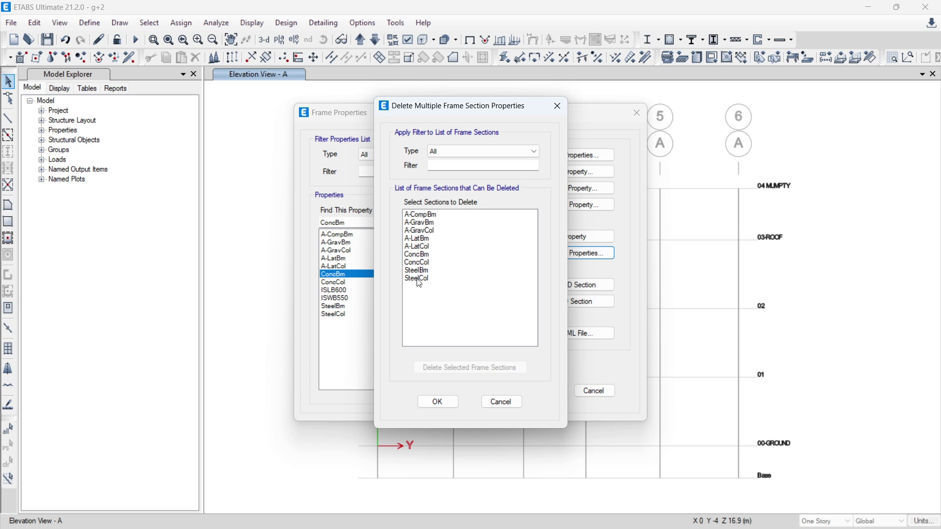
left_click_drag(418, 278, 421, 215)
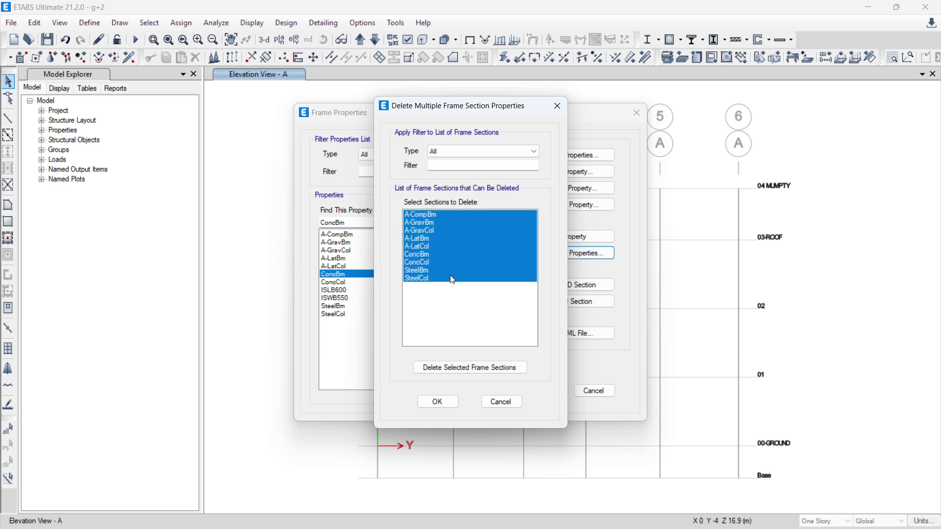
left_click(448, 367)
left_click(436, 403)
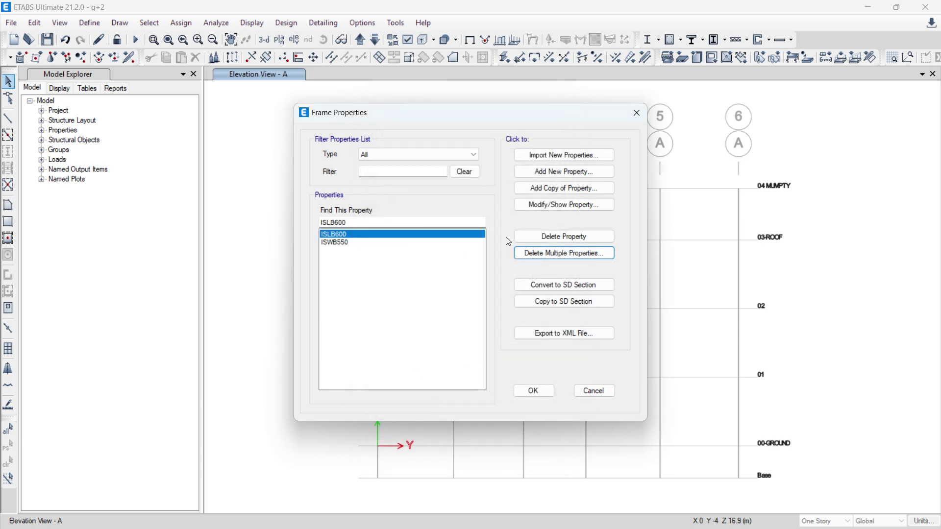
Delete the ISLB600 frame section and try to delete the remaining ISWB550 section as well.
left_click(563, 237)
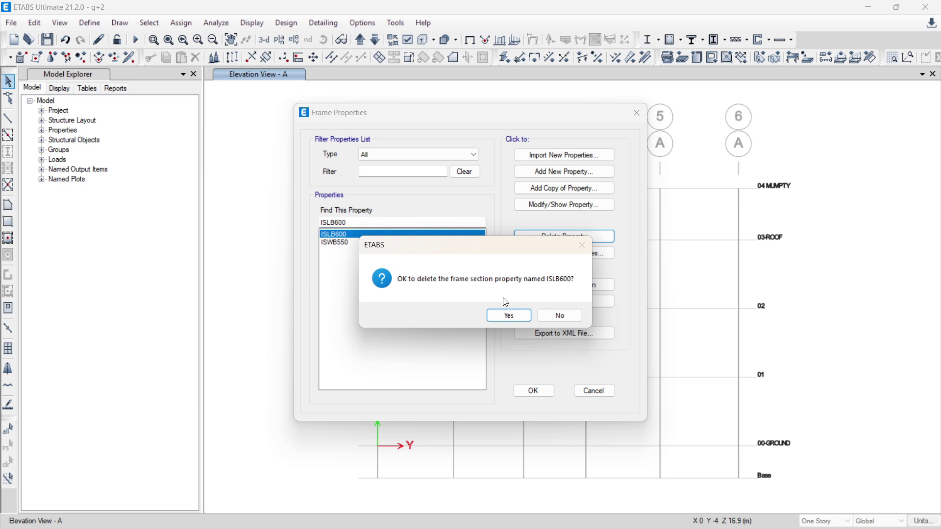
left_click(504, 314)
left_click(559, 253)
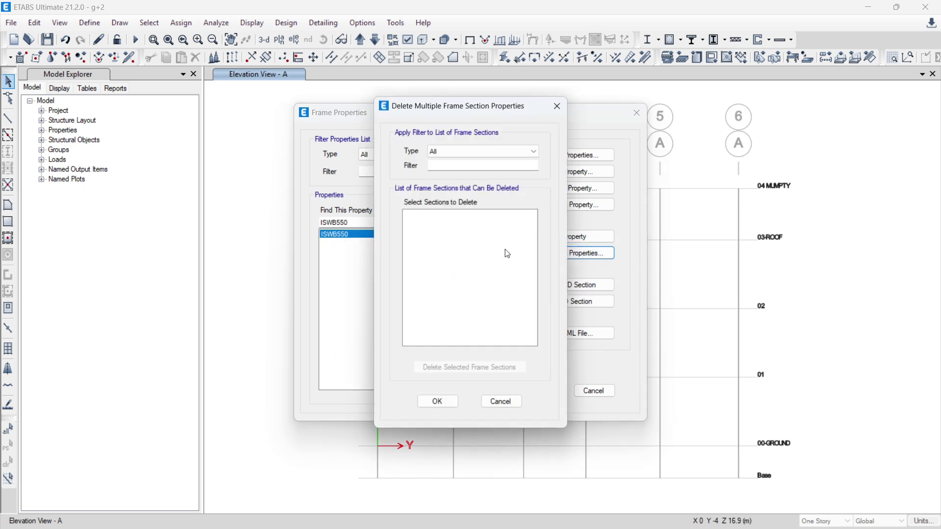
left_click(557, 106)
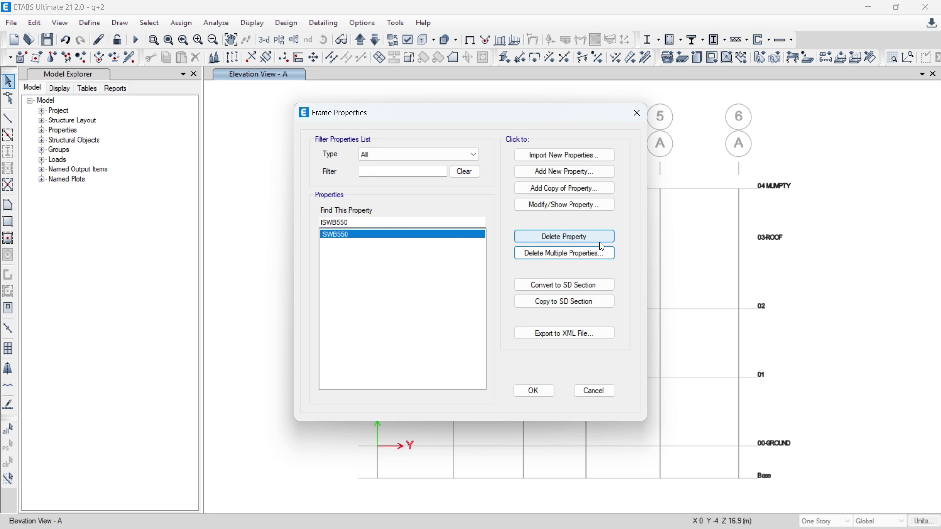
left_click(563, 236)
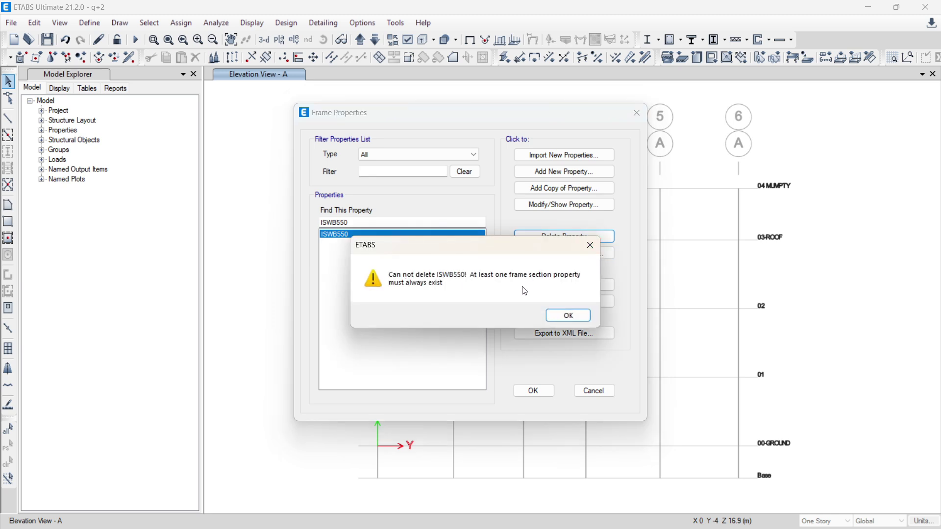
left_click(564, 315)
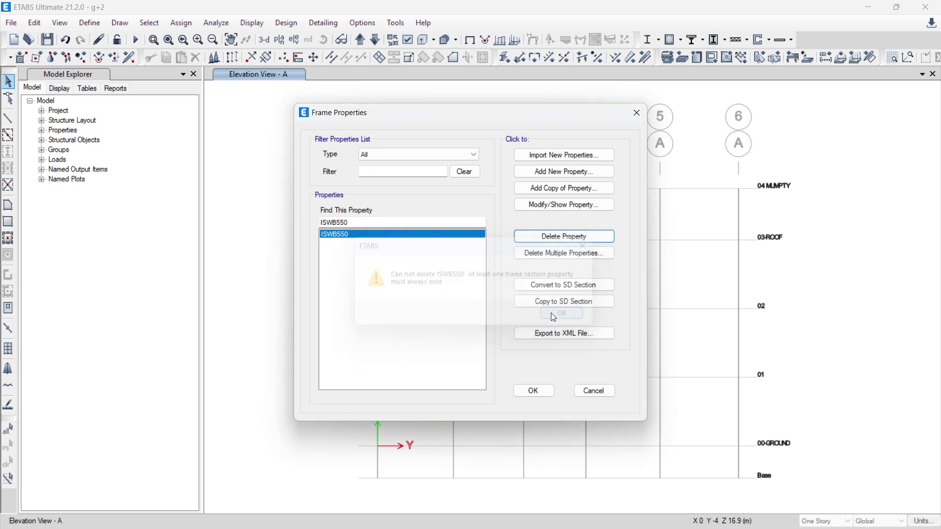
Add a concrete rectangular frame section named C1 10"X12" with M20 as its material.
left_click(564, 172)
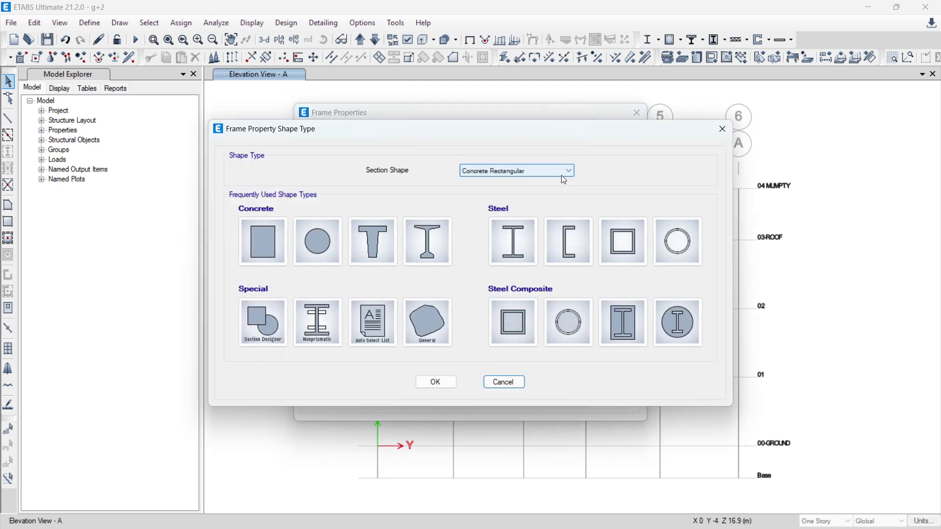
left_click(272, 248)
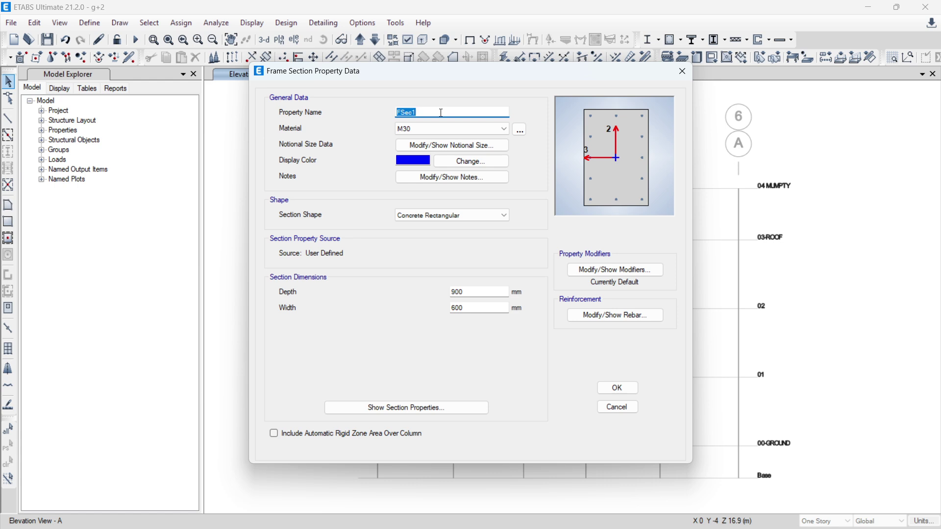
type("C1 10\"X12\"")
left_click(476, 128)
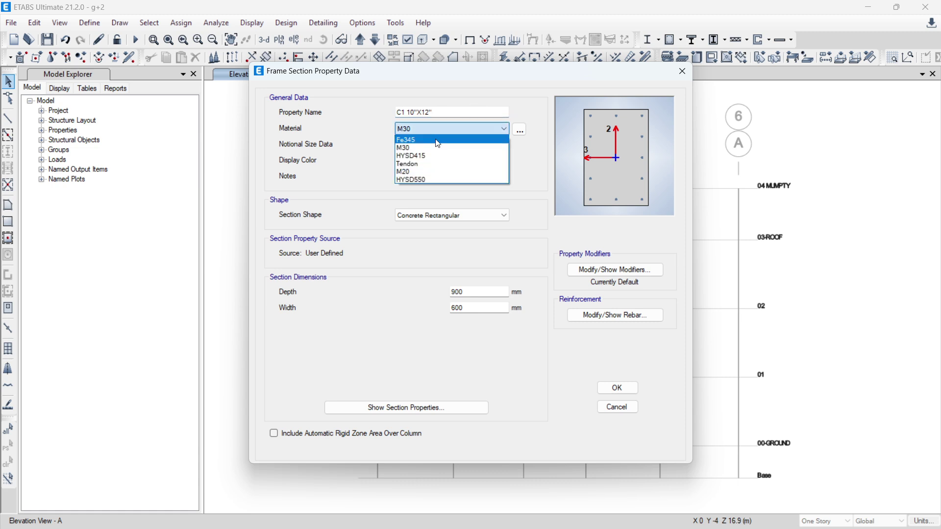
left_click(416, 172)
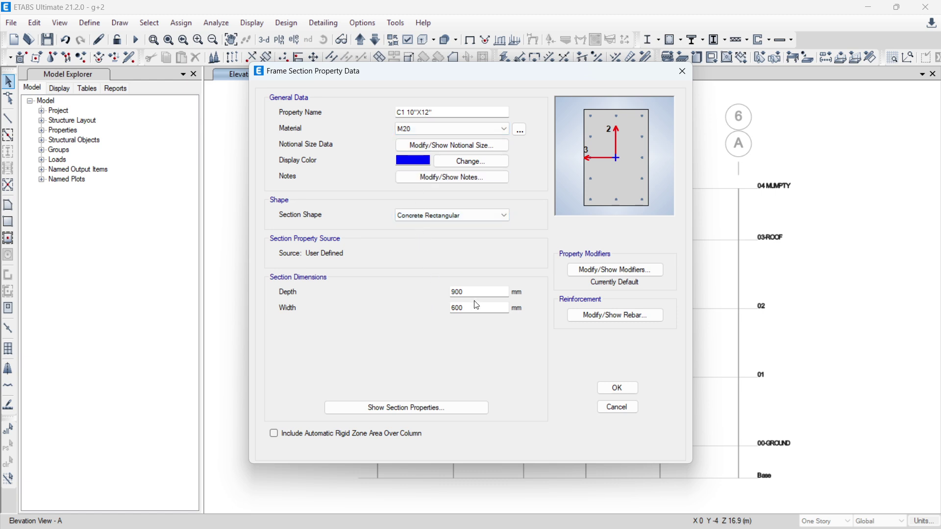
Set the C1 section's depth to 300 mm and its width to 250 mm.
left_click_drag(476, 292, 394, 296)
type("300")
left_click_drag(483, 310, 418, 316)
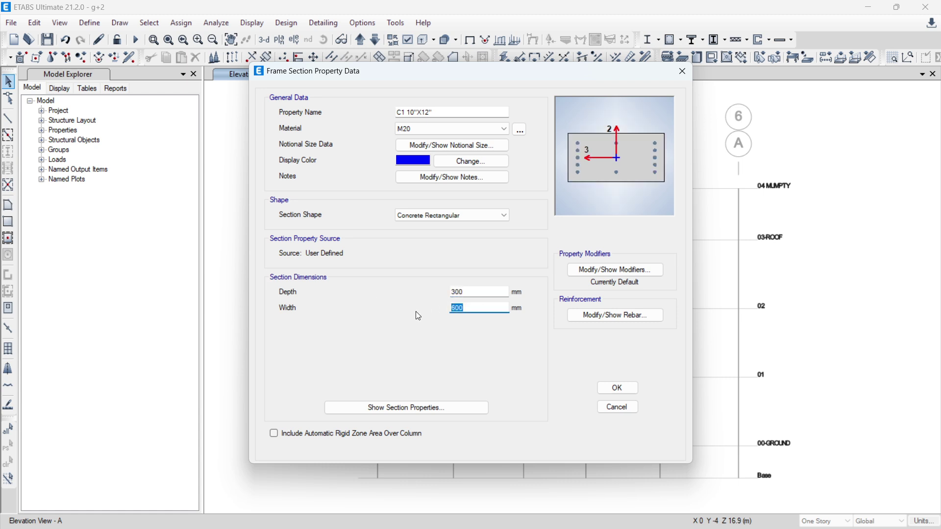
type("250")
Set the C1 section's depth to 12 inches and its width to 10 inches.
left_click(387, 293)
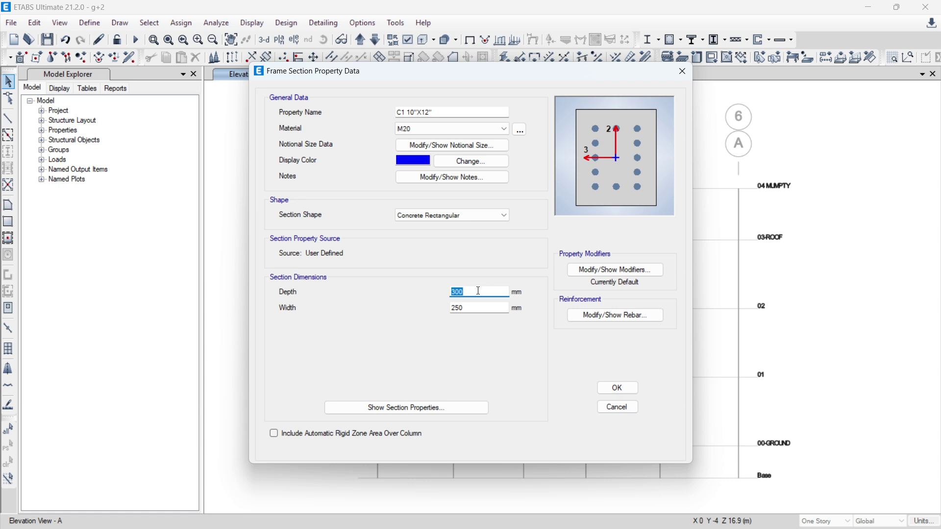
type("12")
key("Return")
left_click_drag(478, 309, 378, 299)
type("1")
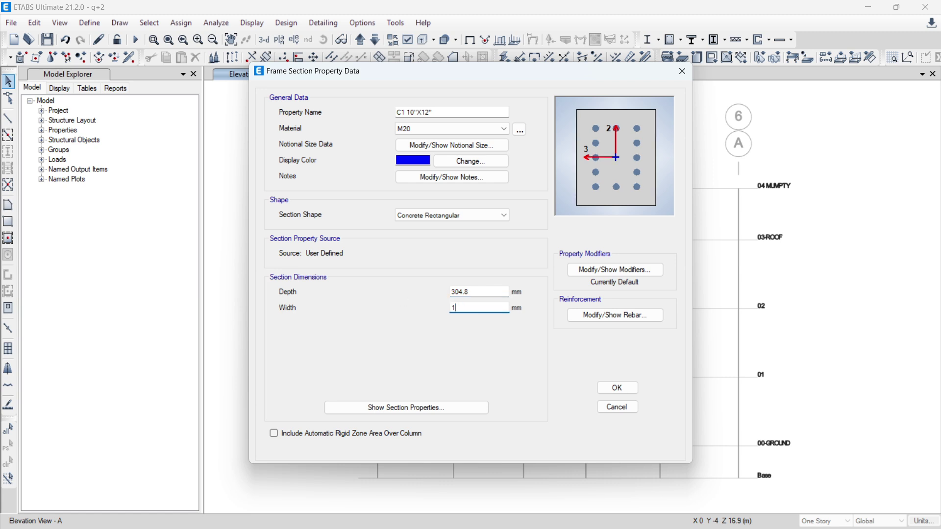
type("0\"")
key("Return")
Review the C1 section's property and stiffness modifiers, keeping every factor at its default.
left_click(602, 272)
left_click_drag(508, 141, 669, 110)
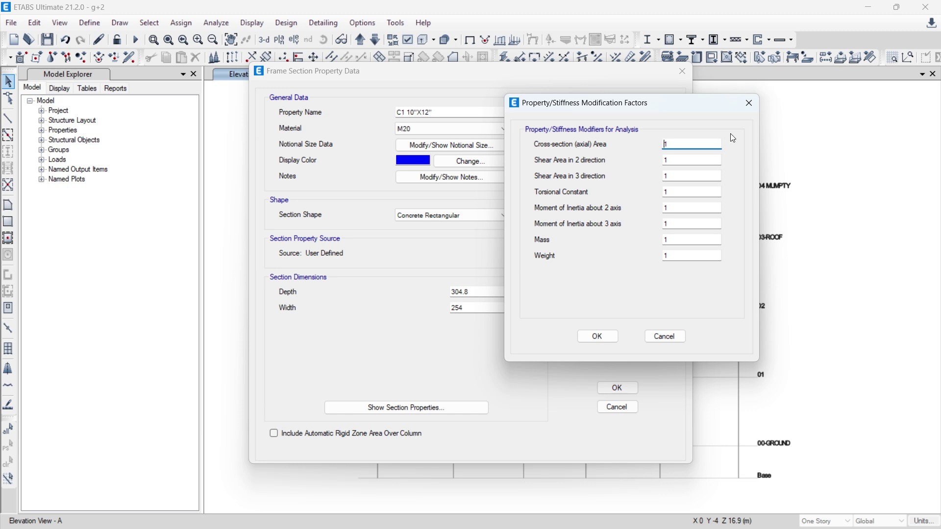
left_click(599, 337)
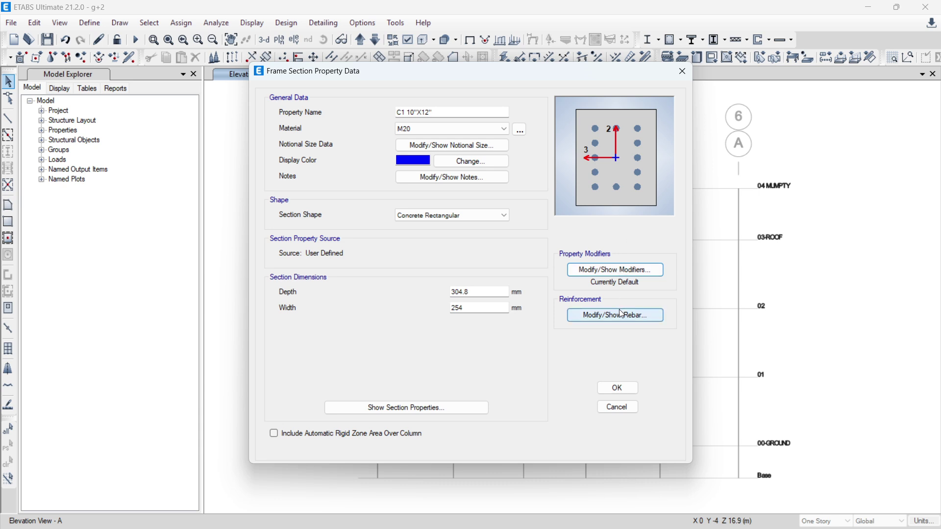
Open the C1 section's reinforcement data and set HYSD550 for both the longitudinal bars and the ties.
left_click(594, 315)
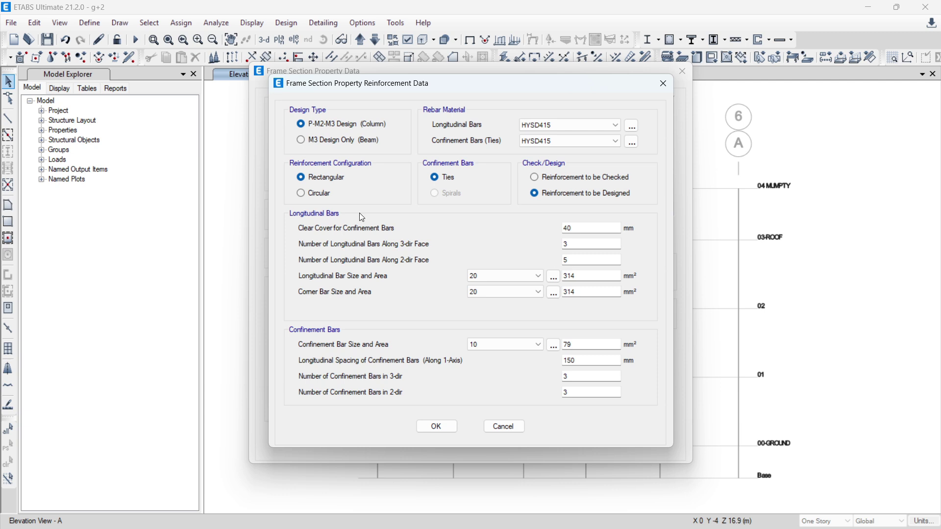
left_click_drag(428, 87, 502, 88)
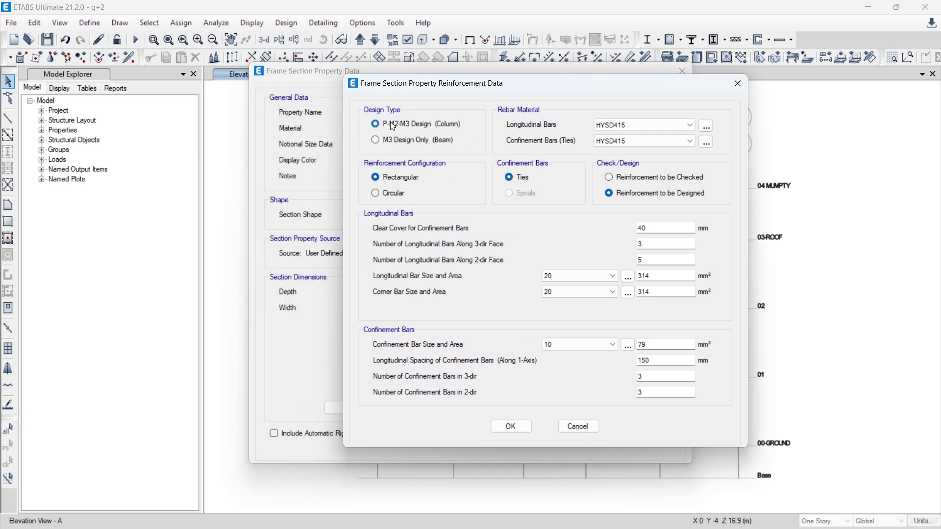
left_click_drag(437, 87, 453, 29)
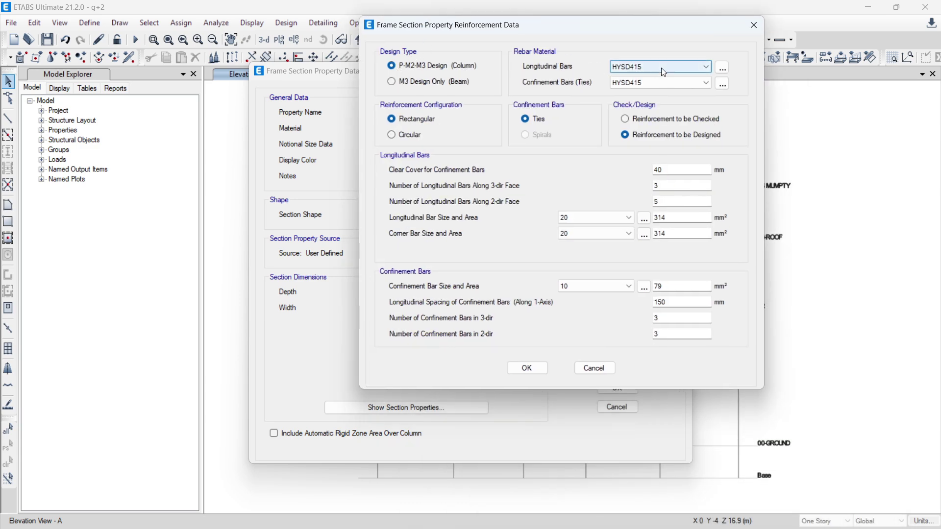
left_click(644, 66)
left_click(650, 87)
left_click(647, 84)
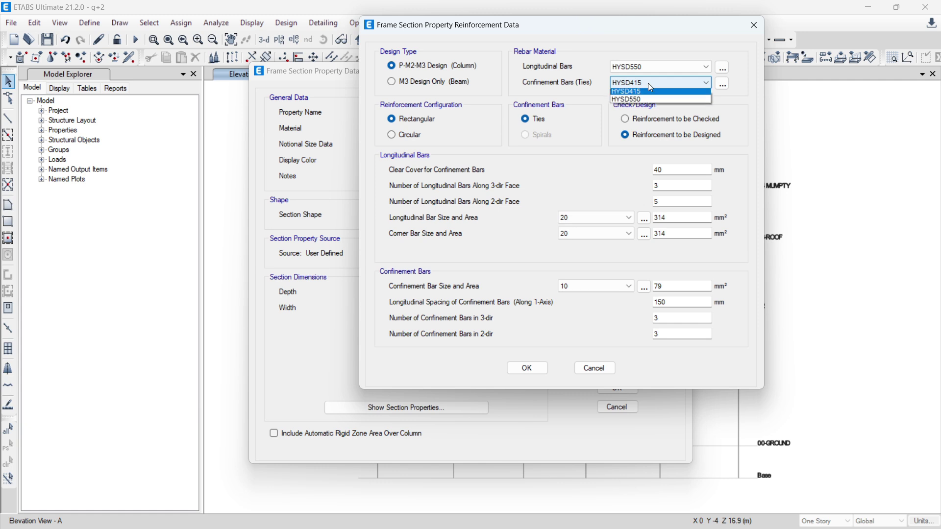
left_click(648, 101)
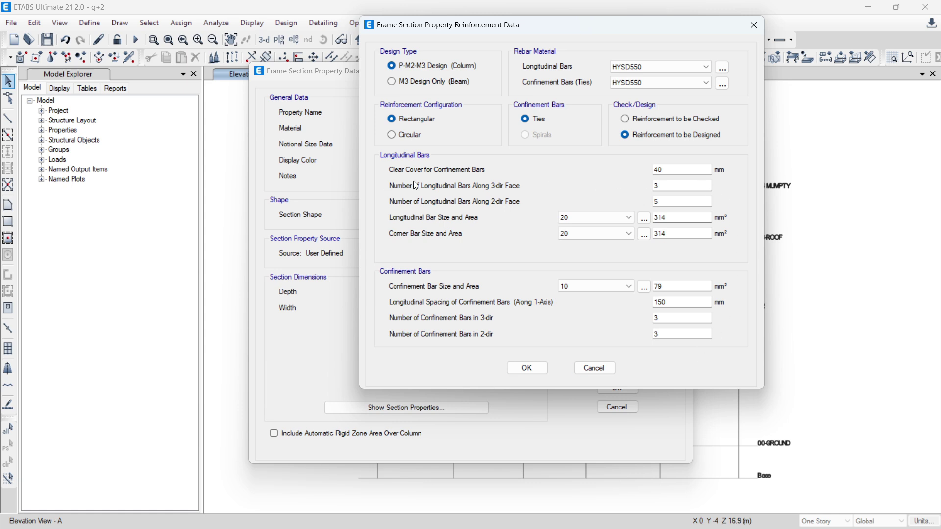
Set 2 longitudinal bars along the 3-dir face and 3 along the 2-dir face, with size 16 for longitudinal and corner bars.
double_click(657, 187)
type("2")
left_click(657, 199)
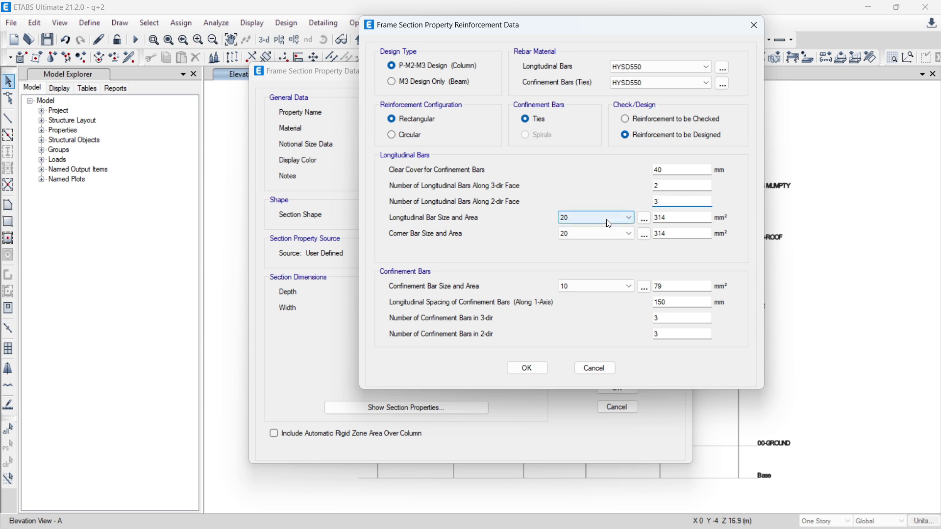
left_click(607, 218)
left_click(597, 276)
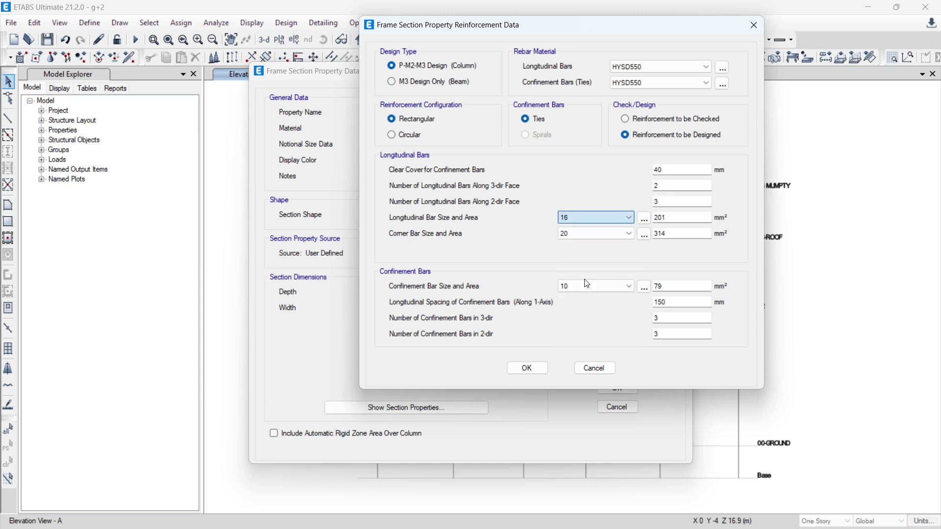
left_click(595, 235)
left_click(583, 293)
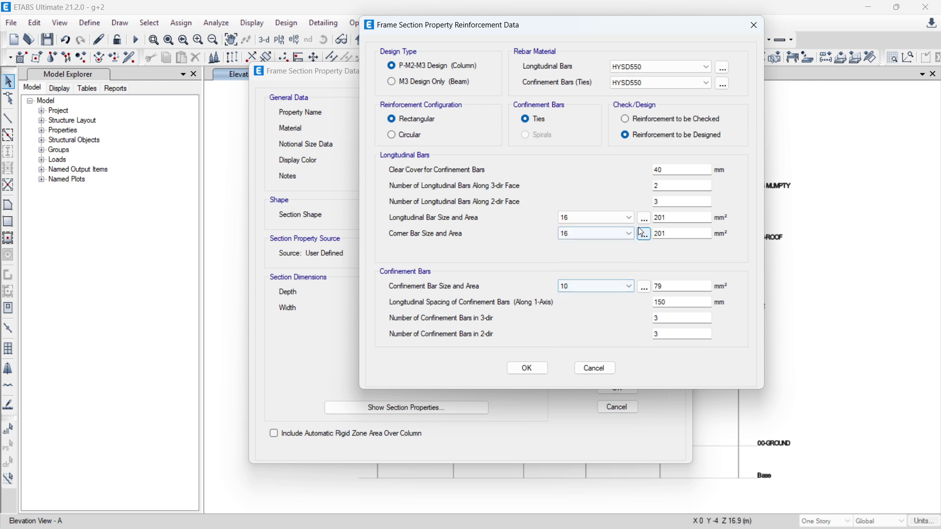
Set the confinement bar size to 8, then accept the reinforcement data and the C1 section.
left_click(588, 287)
left_click(580, 314)
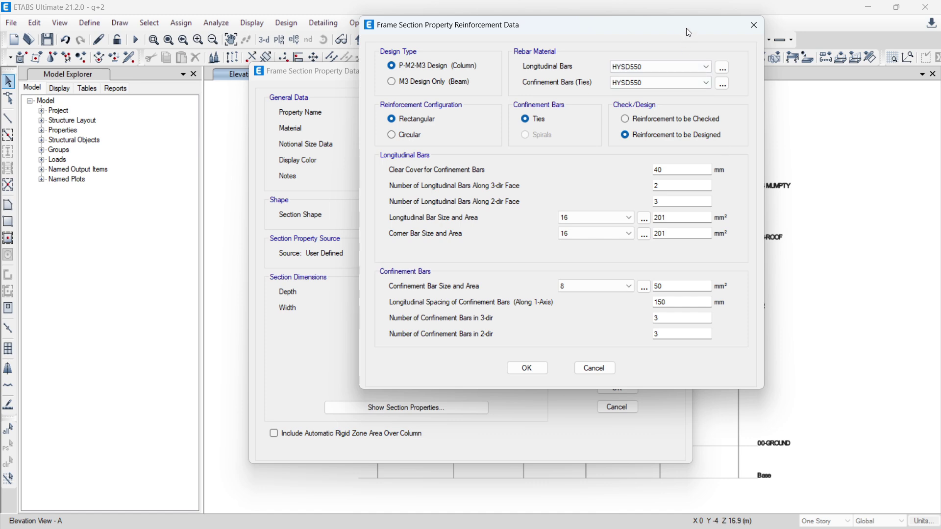
left_click_drag(689, 28, 476, 103)
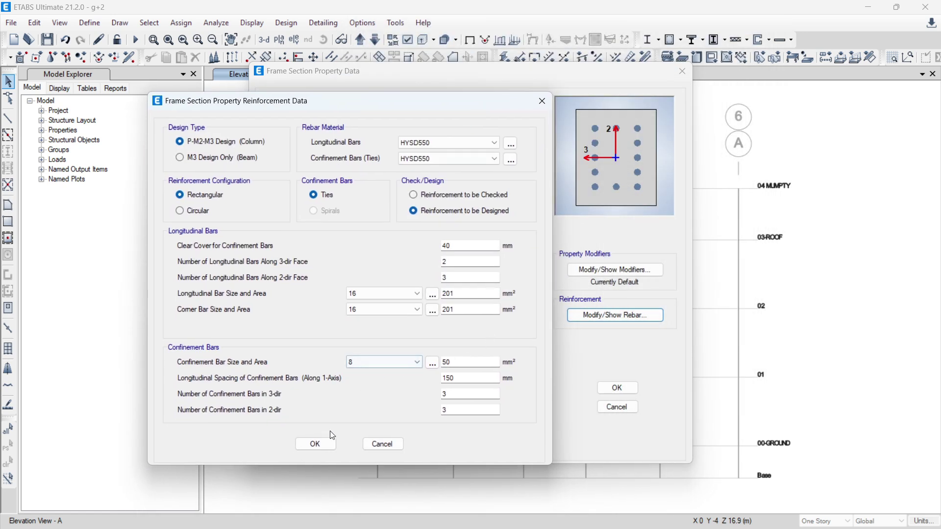
left_click(315, 445)
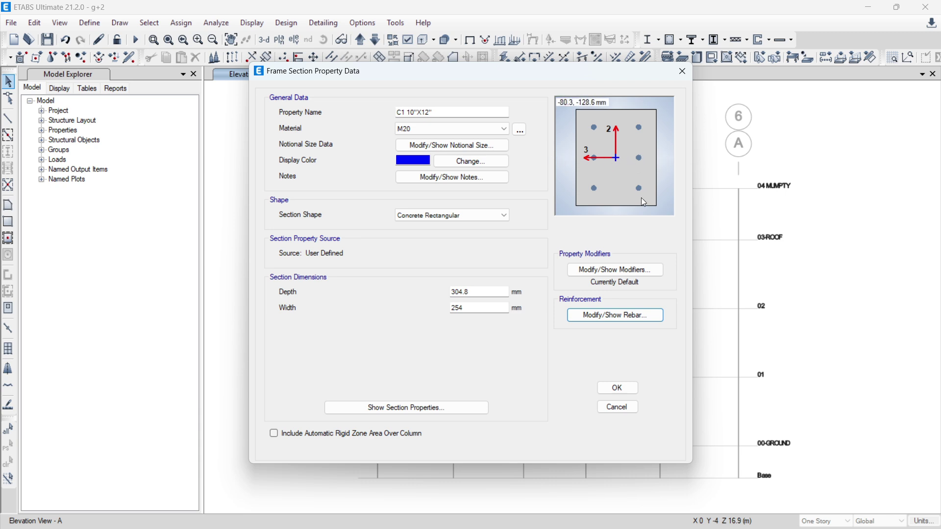
left_click(617, 389)
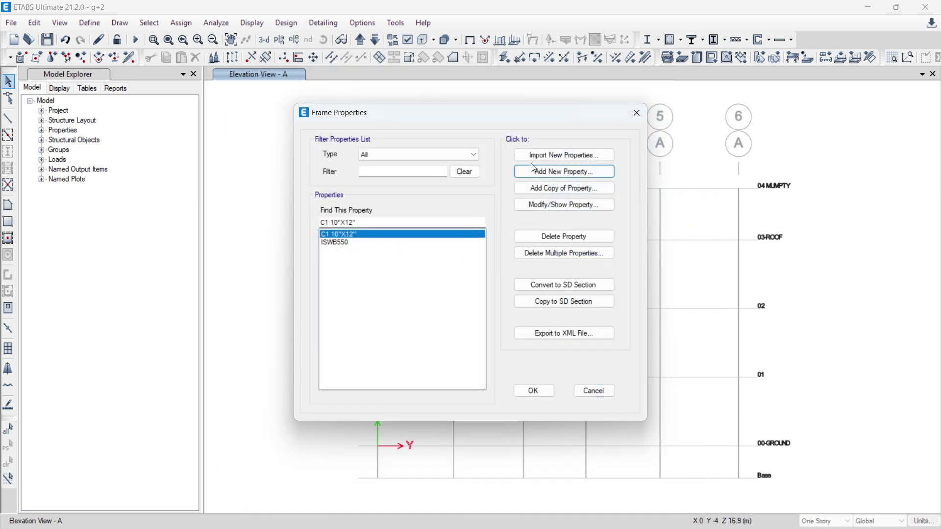
Add a new concrete rectangular frame section named B1 10" X 12" with M20 as its material.
left_click(547, 173)
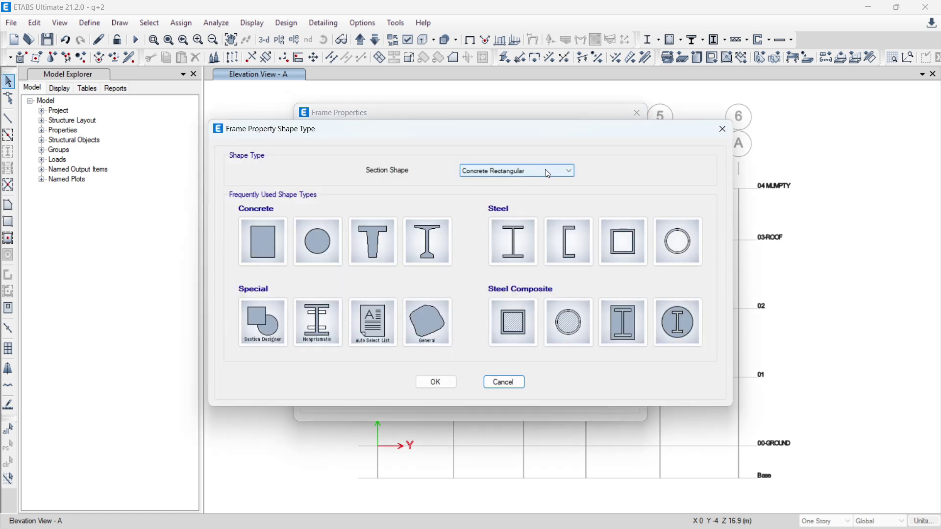
left_click(281, 242)
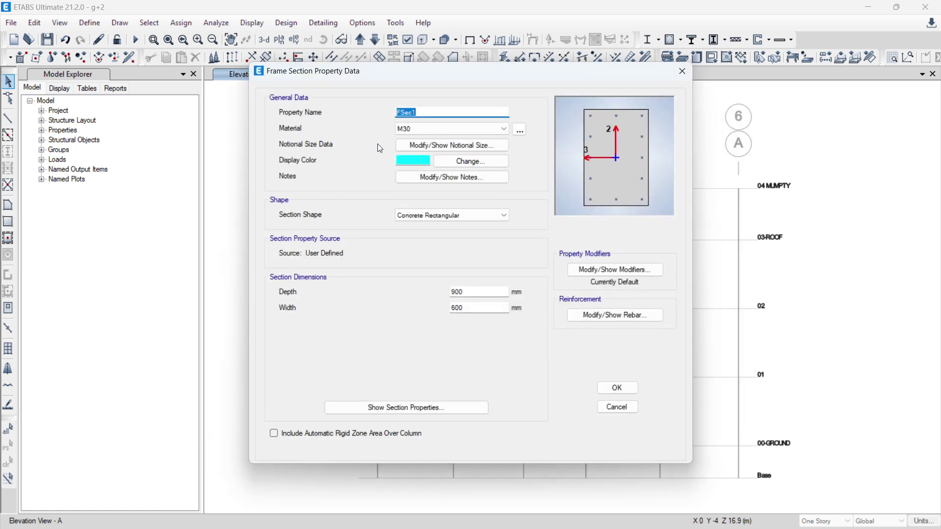
type("B1 10\"")
type("X12\"")
left_click(428, 112)
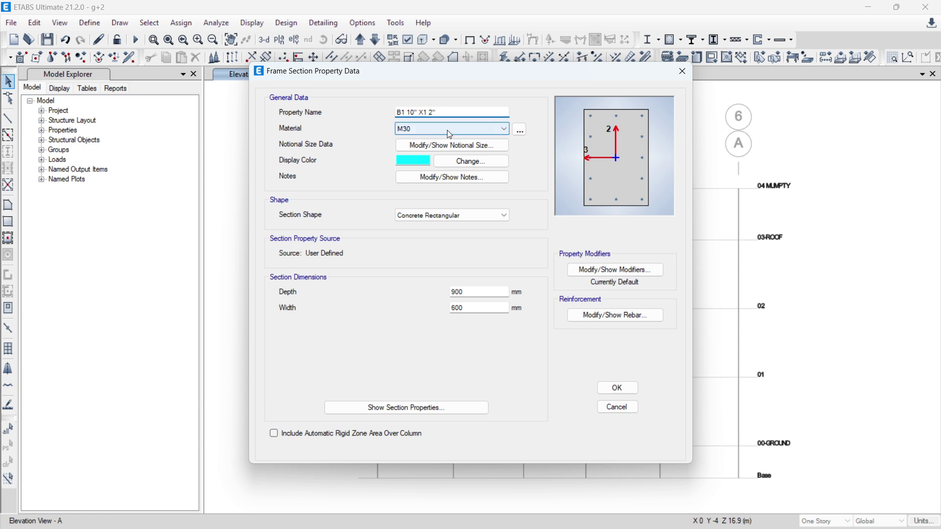
key("BackSpace")
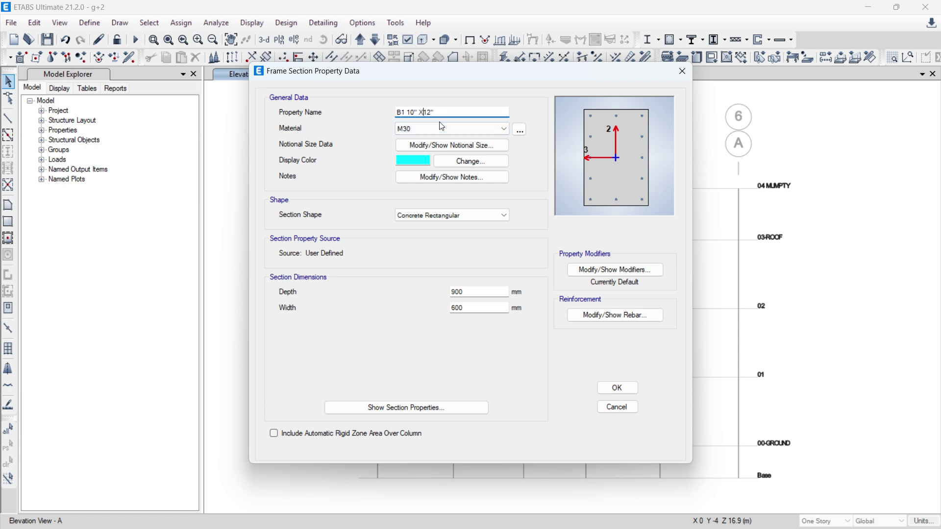
key("Left")
left_click(449, 130)
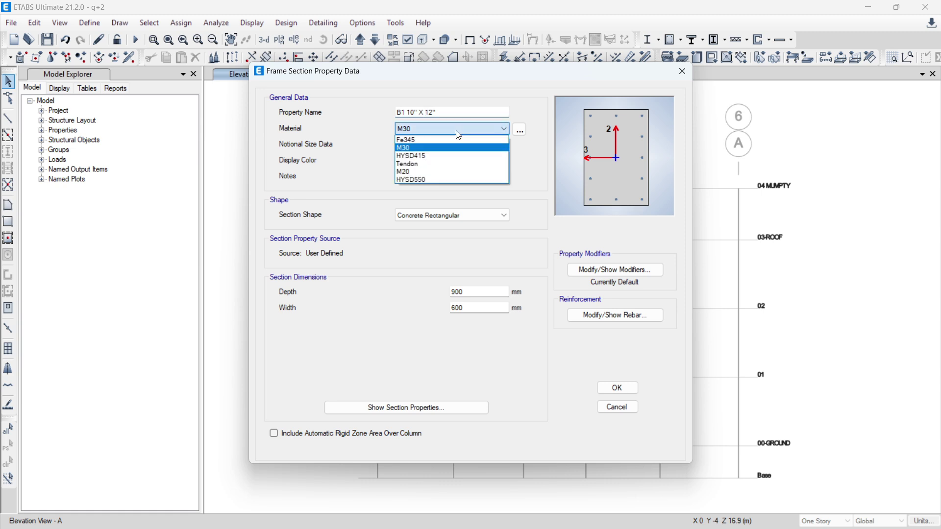
left_click(429, 172)
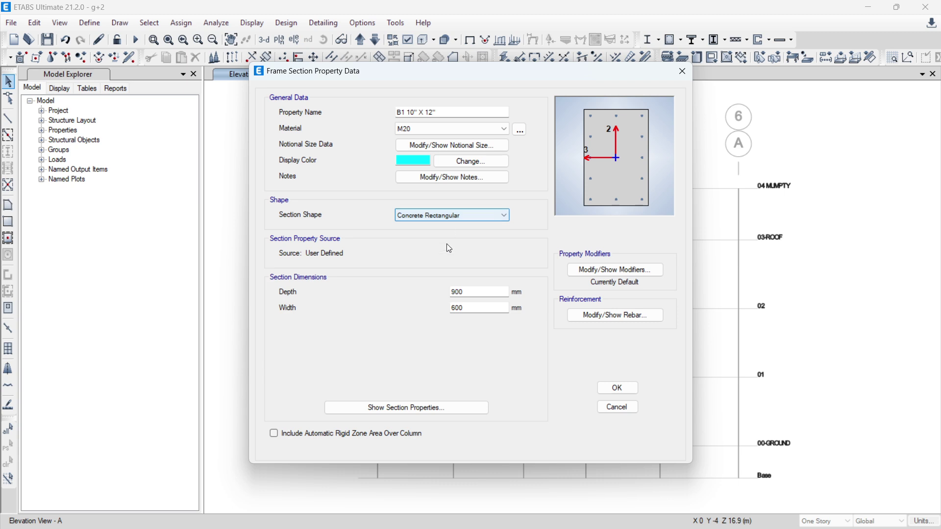
Set the B1 section's depth to 12 inches (304.8 mm) and width to 10 inches (254 mm), leaving the stiffness modifiers at their defaults.
left_click_drag(474, 293, 421, 292)
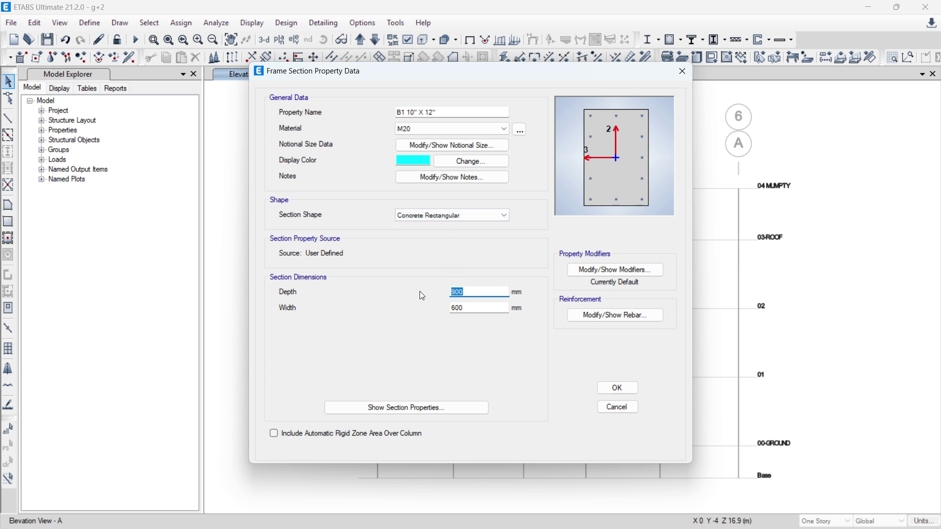
key("BackSpace")
type("12")
key("Return")
key("Tab")
type("10")
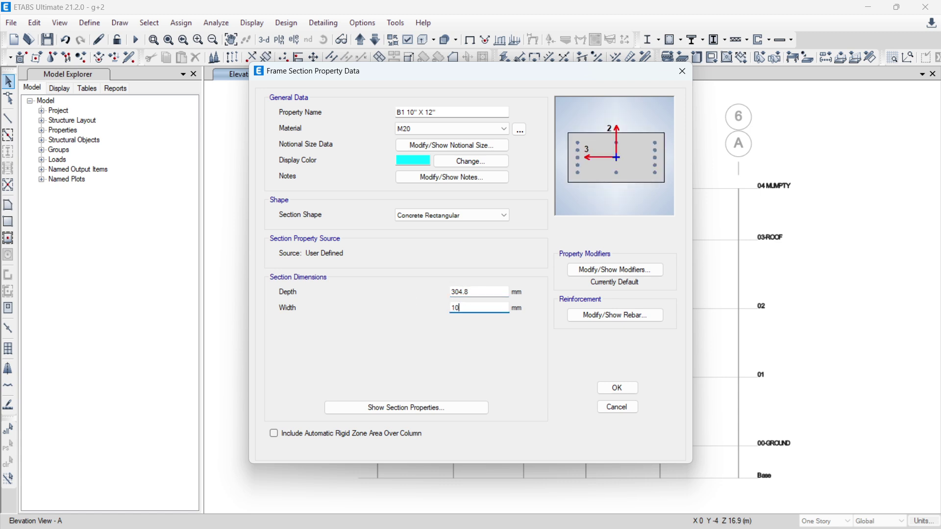
key("Return")
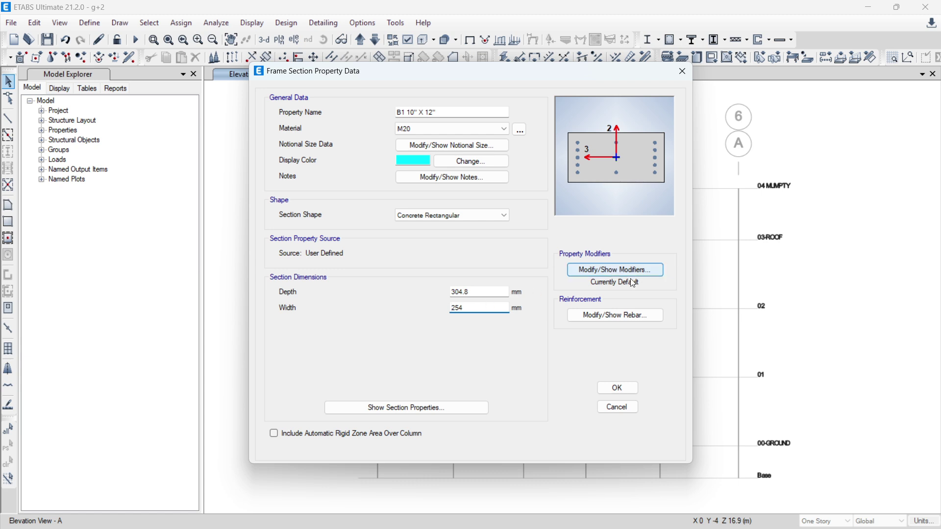
left_click(601, 272)
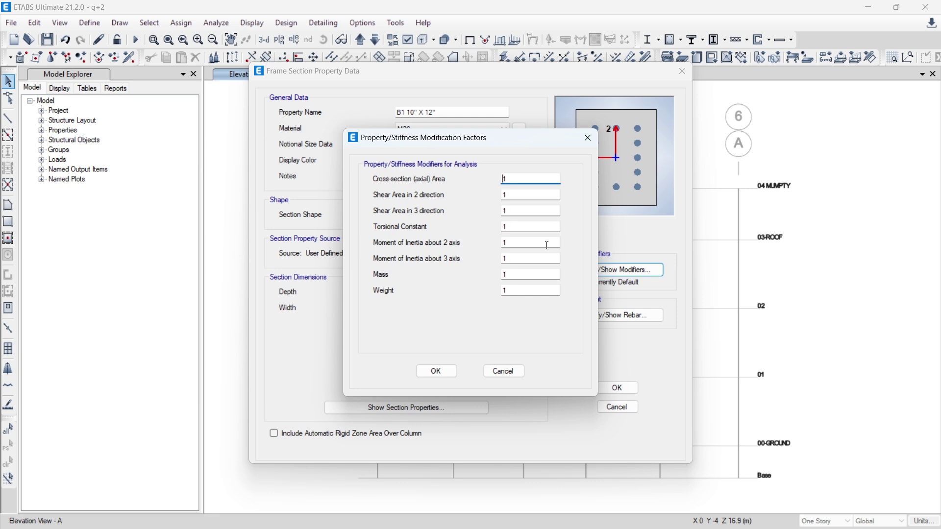
left_click(588, 138)
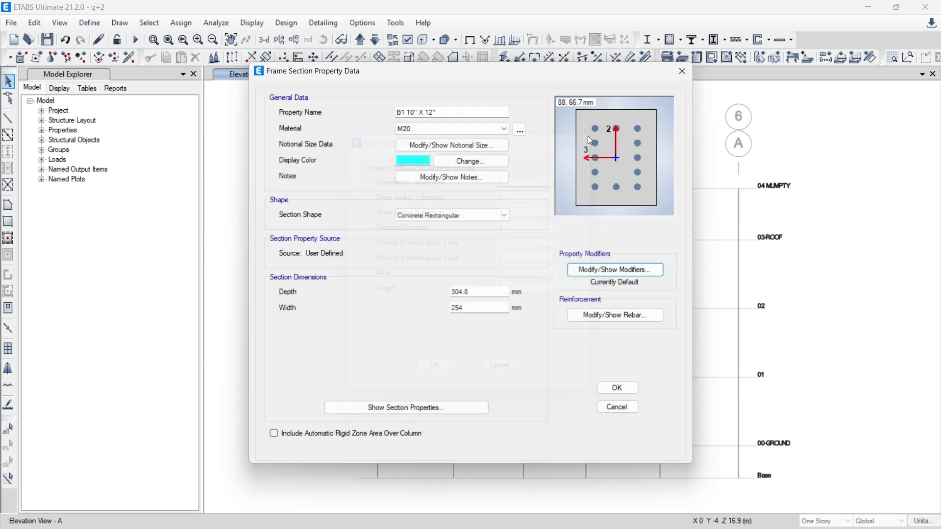
Set the B1 reinforcement to M3 Design Only (Beam) with HYSD550 for both the longitudinal bars and the ties.
left_click(626, 319)
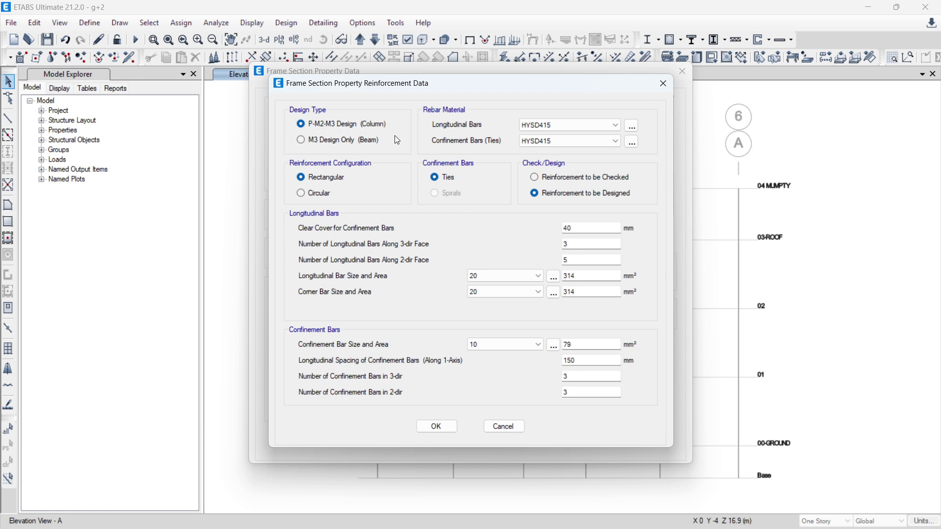
left_click(304, 140)
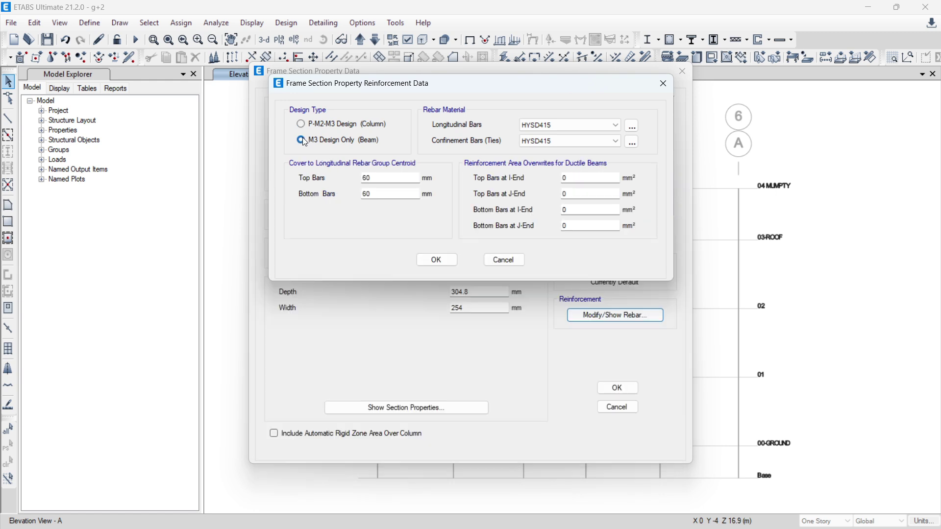
left_click(598, 125)
left_click(579, 143)
left_click(574, 141)
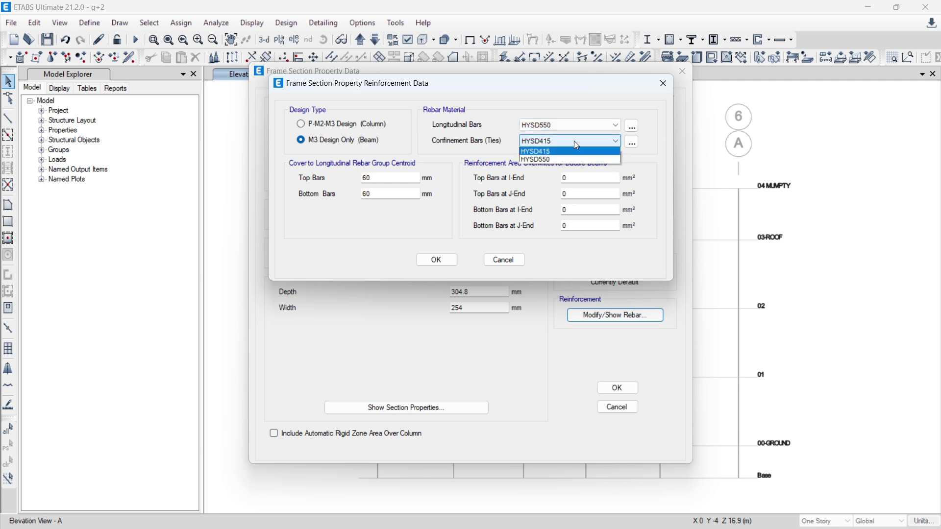
left_click(564, 159)
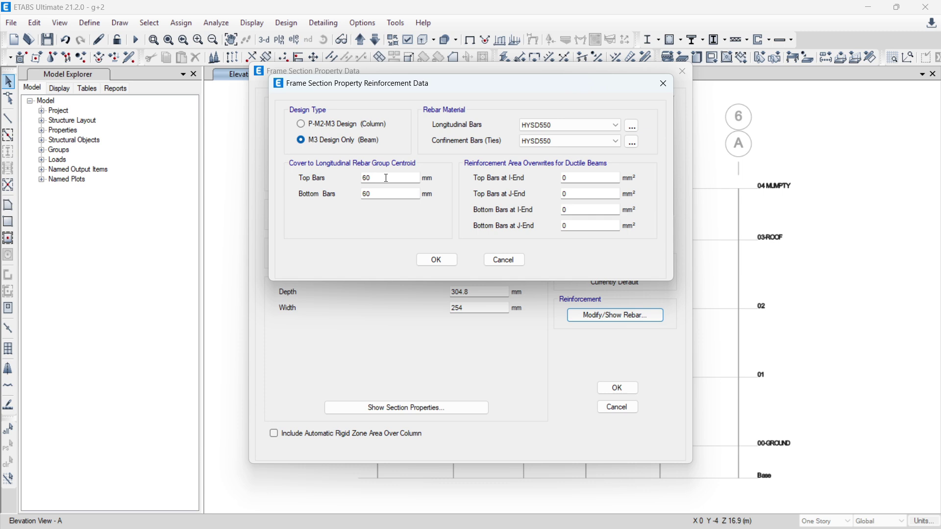
Check the clear cover specified for beams in the notes of the AutoCAD beam layout drawing, then return to the B1 reinforcement data in ETABS.
double_click(386, 178)
mouse_move(882, 528)
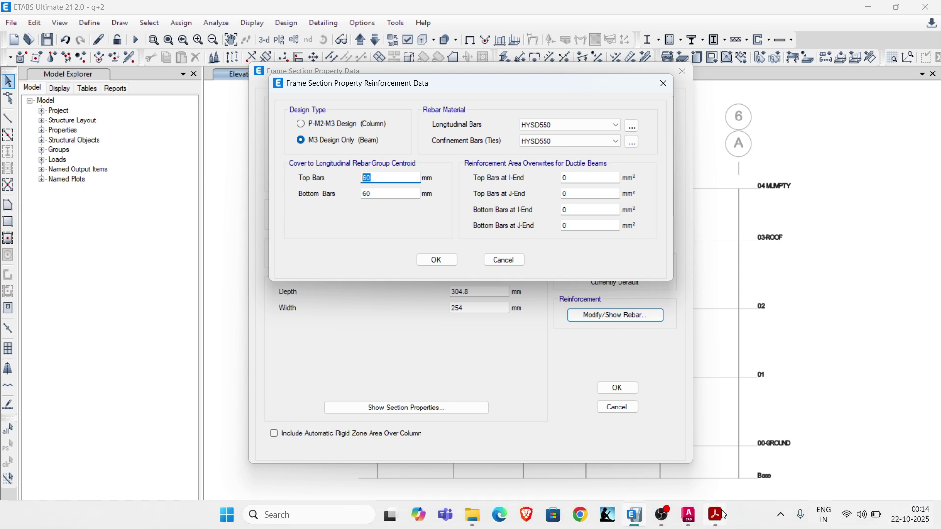
left_click(689, 472)
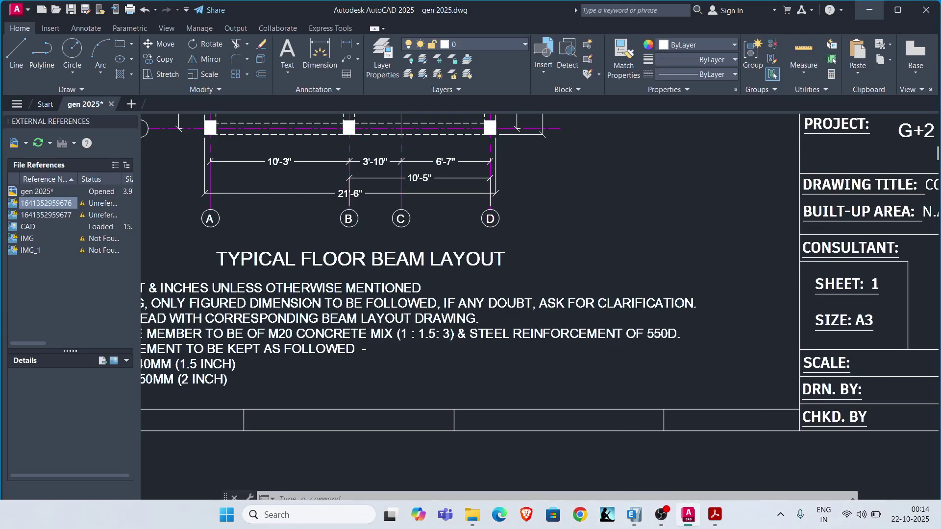
scroll(179, 338, "up", 2)
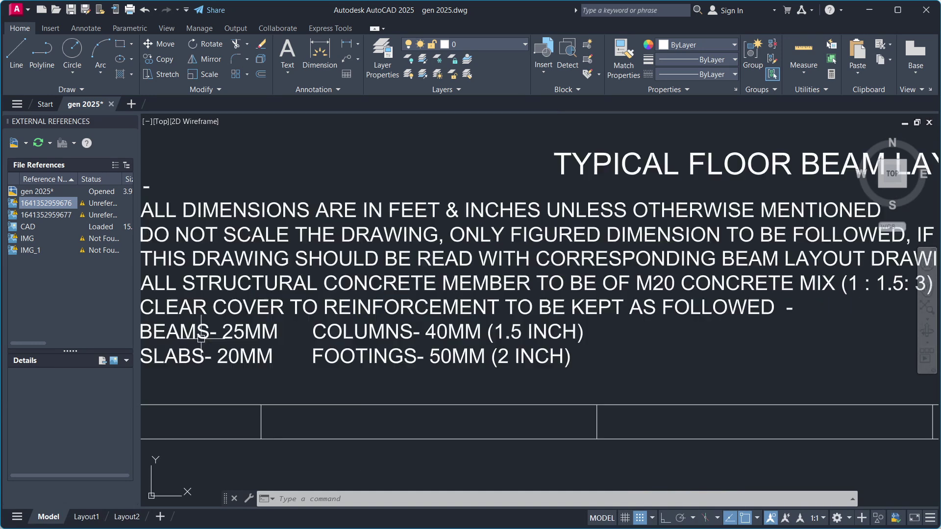
middle_click_drag(177, 337, 259, 335)
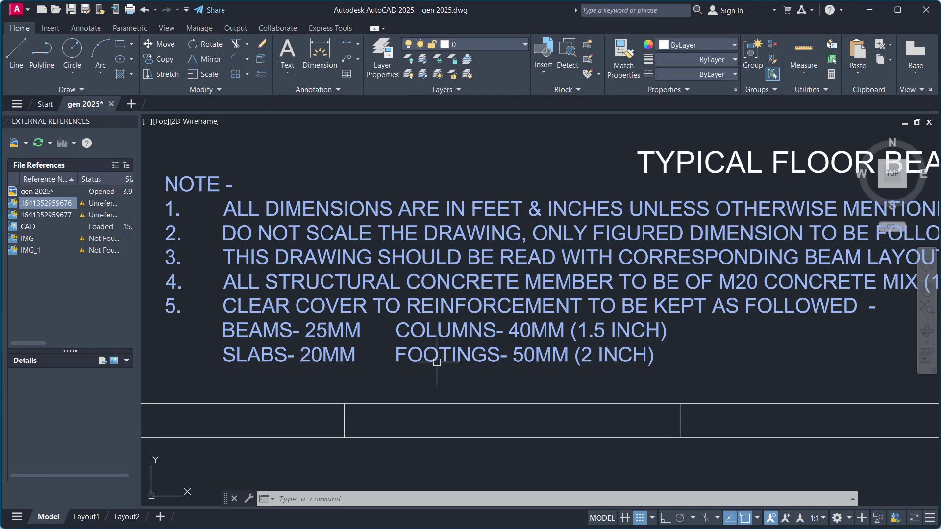
mouse_move(713, 527)
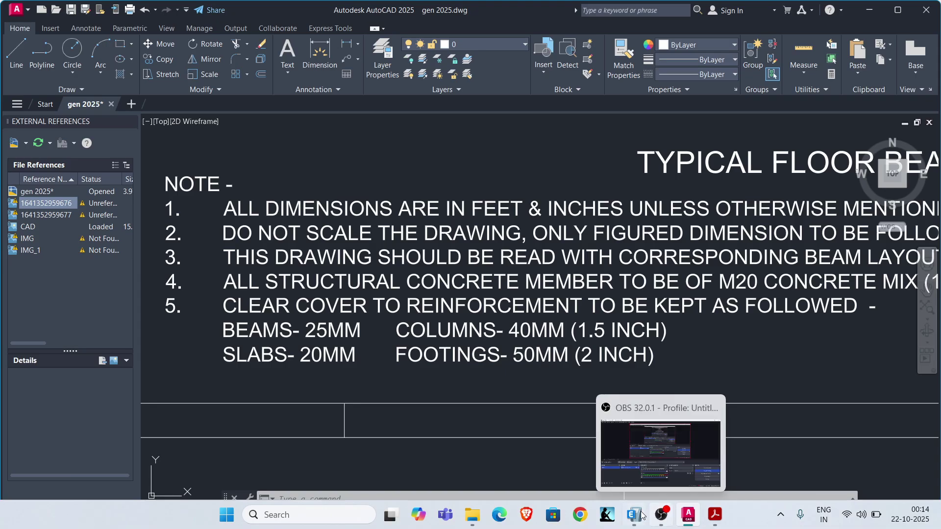
left_click(634, 514)
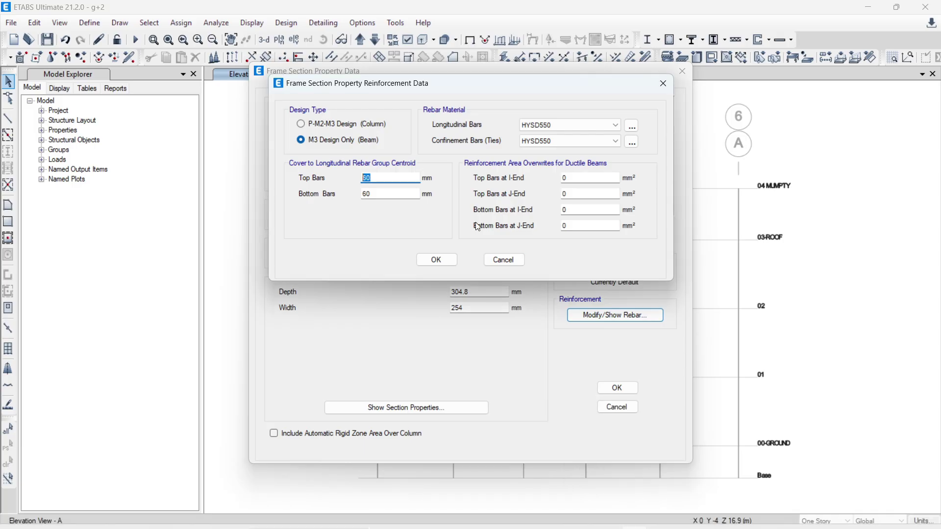
Set the top bar cover to 25+8+8 mm and the bottom bar cover to 41 mm, then accept the reinforcement data and the B1 section.
type("25")
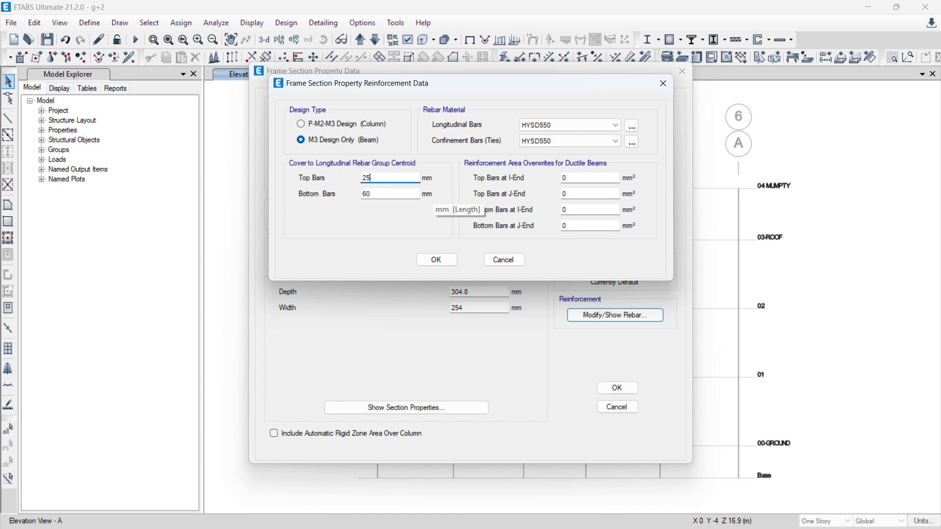
type("+8+8")
key("Return")
left_click(388, 195)
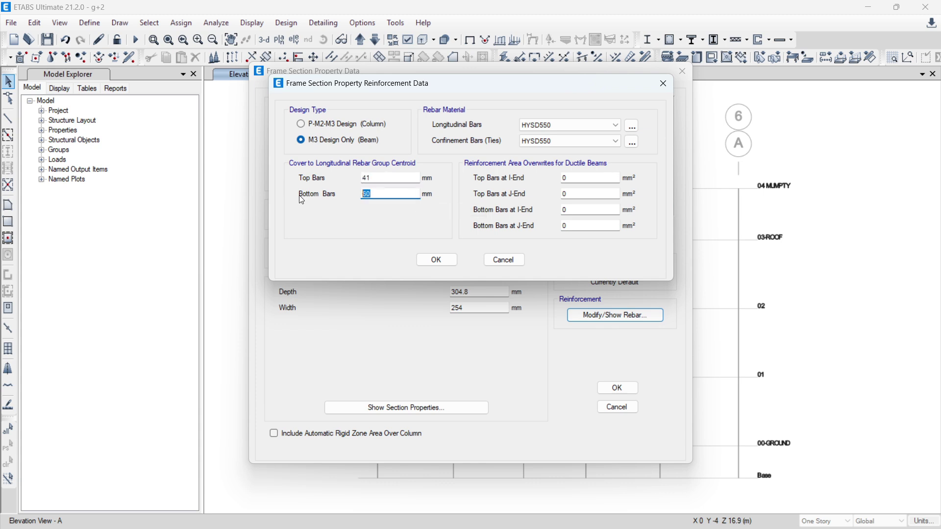
type("41")
left_click(437, 260)
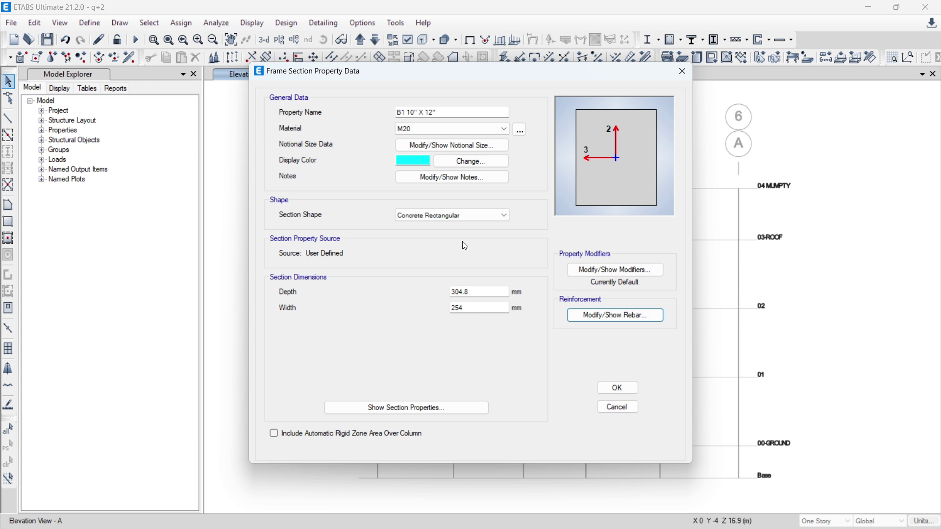
left_click(608, 390)
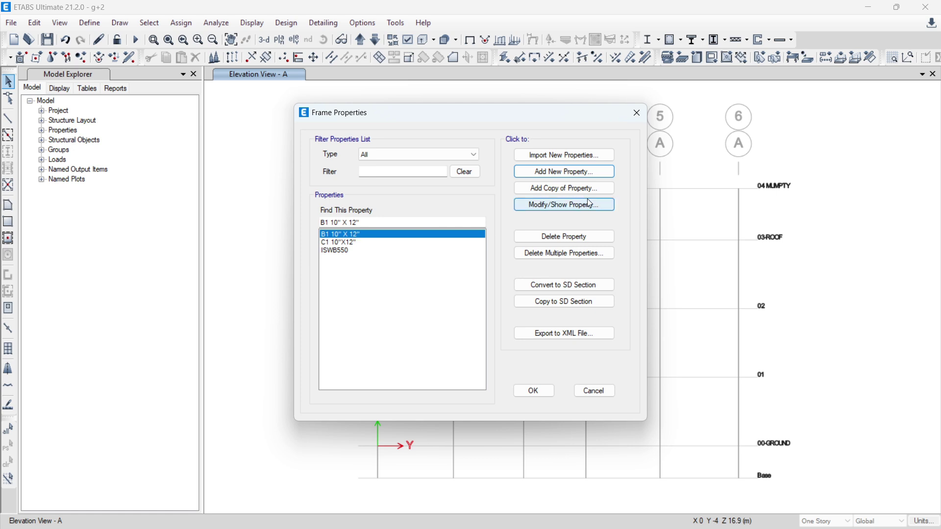
Add a copy of the B1 section named B2 6" X 12", setting its width to 6 inches (152.4 mm) and keeping the copied reinforcement data.
left_click(546, 172)
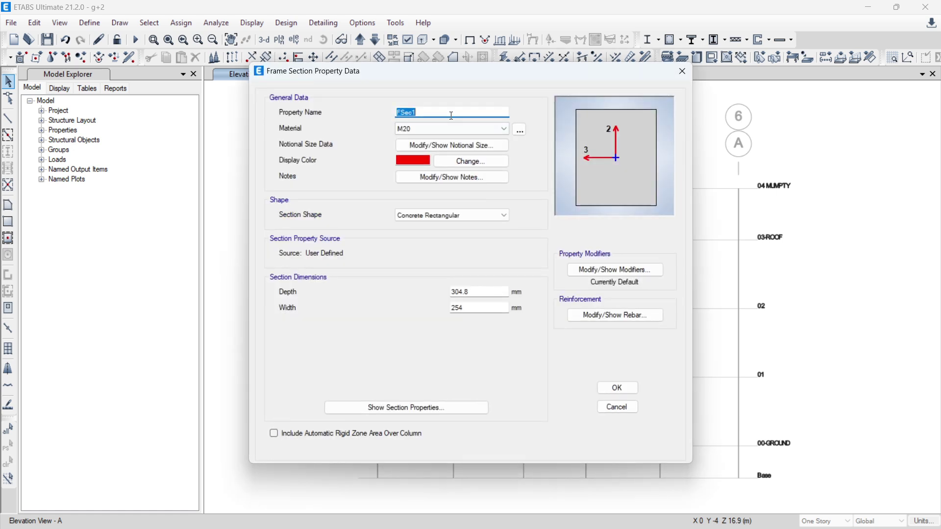
type("B2 6\" X 12\"")
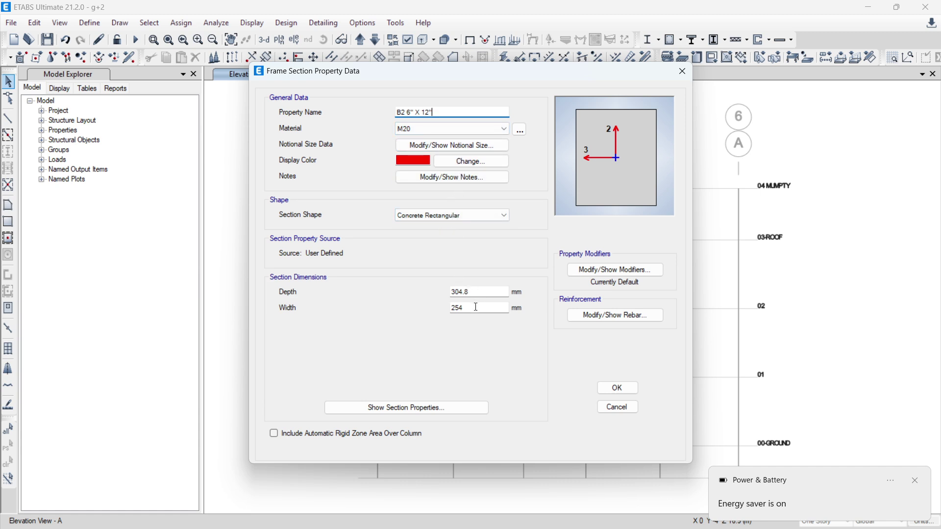
left_click_drag(473, 308, 347, 300)
type("6\"")
left_click(619, 318)
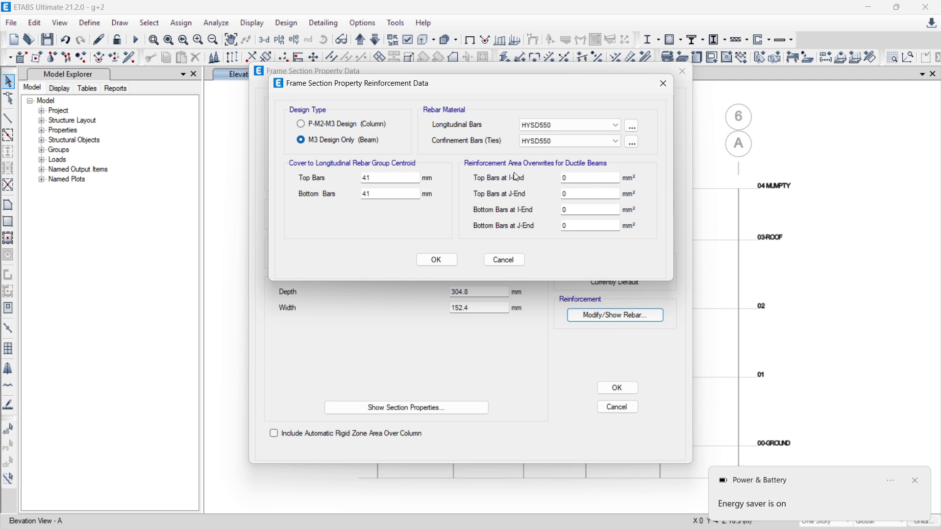
left_click(435, 259)
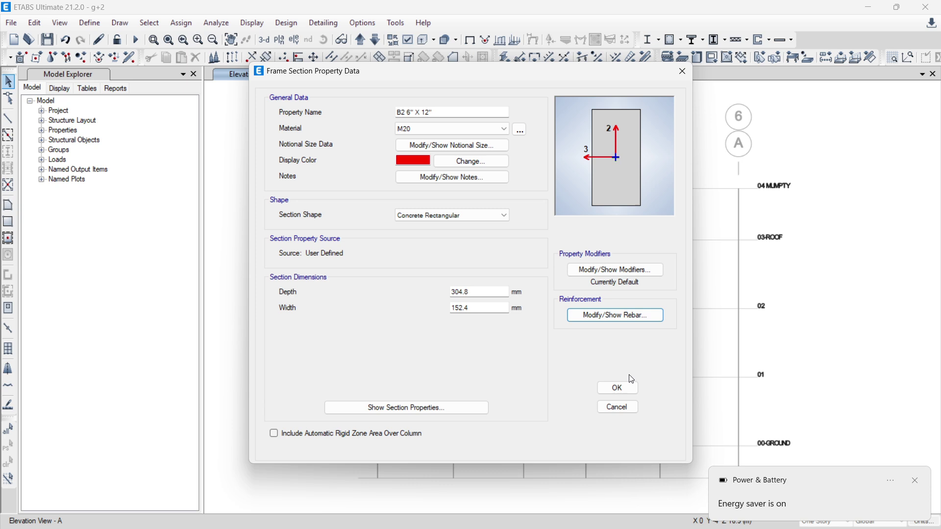
left_click(619, 388)
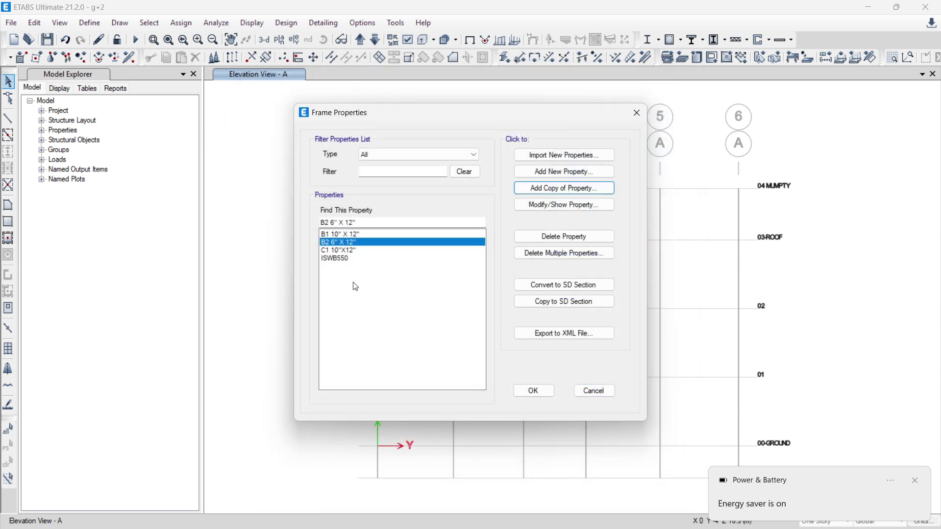
Delete the ISWB550 frame property and accept the list of frame properties.
left_click(345, 259)
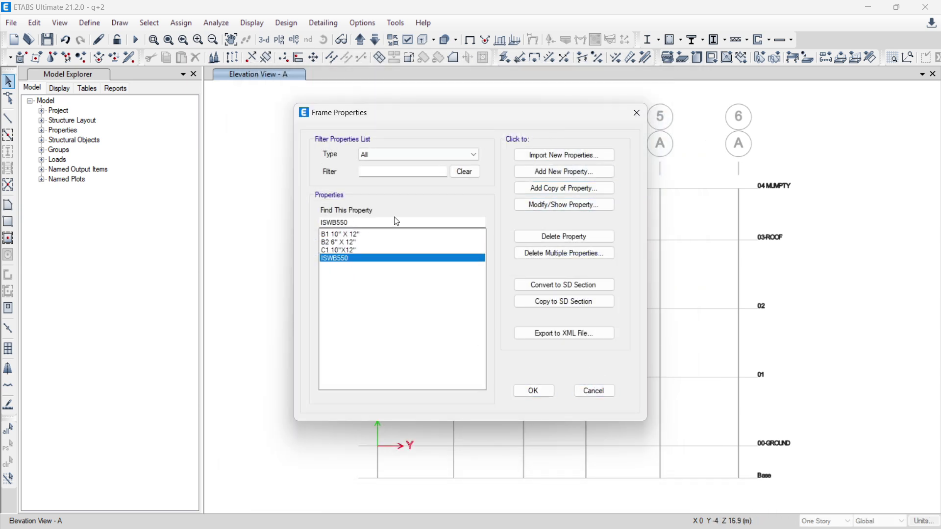
left_click(544, 239)
left_click(510, 315)
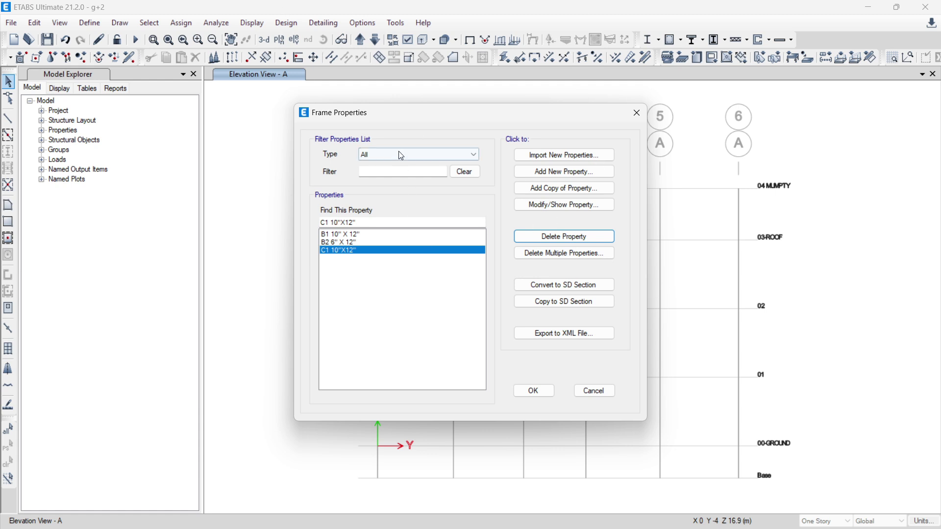
left_click(549, 392)
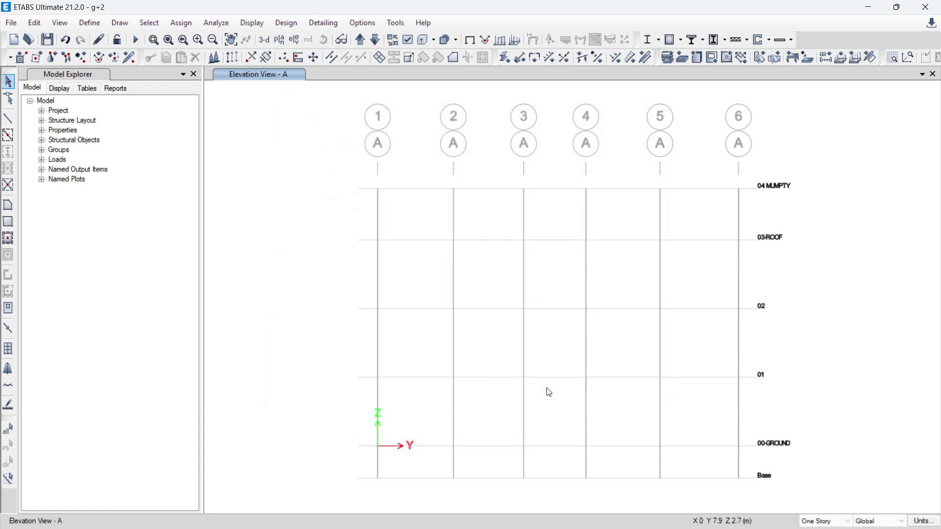
Delete the Slab1 property from the list of slab section properties.
left_click(91, 23)
mouse_move(180, 59)
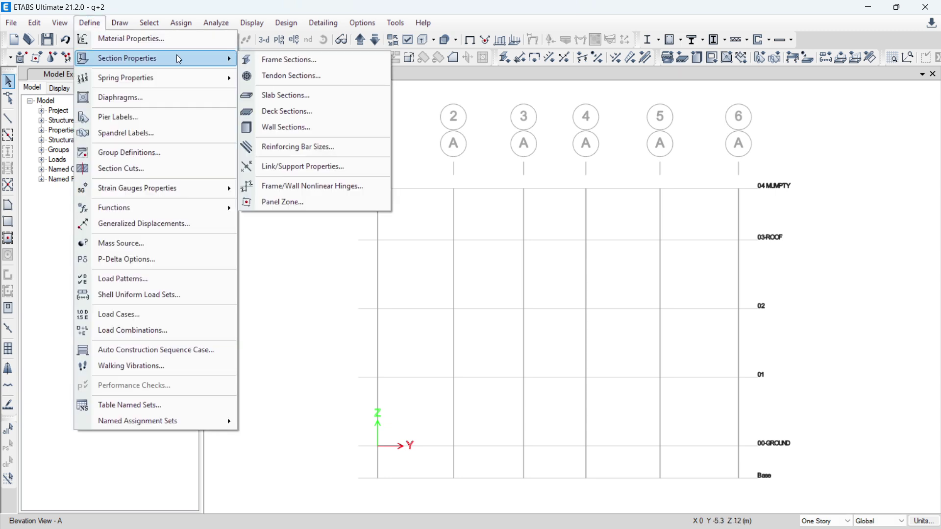
left_click(289, 100)
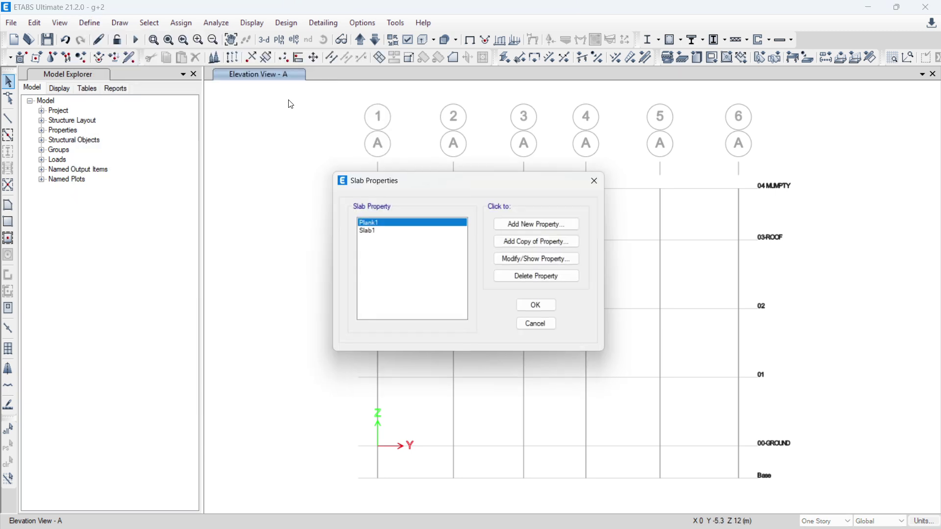
left_click(370, 231)
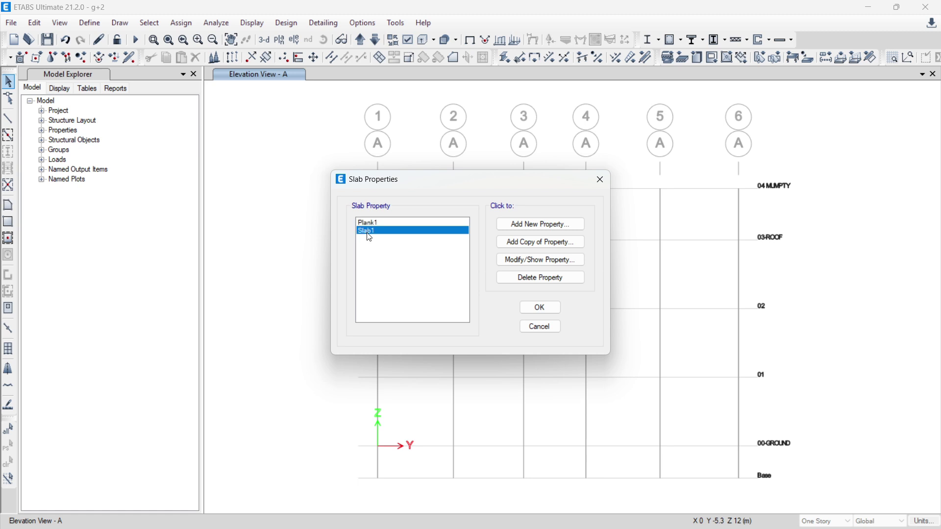
left_click(540, 278)
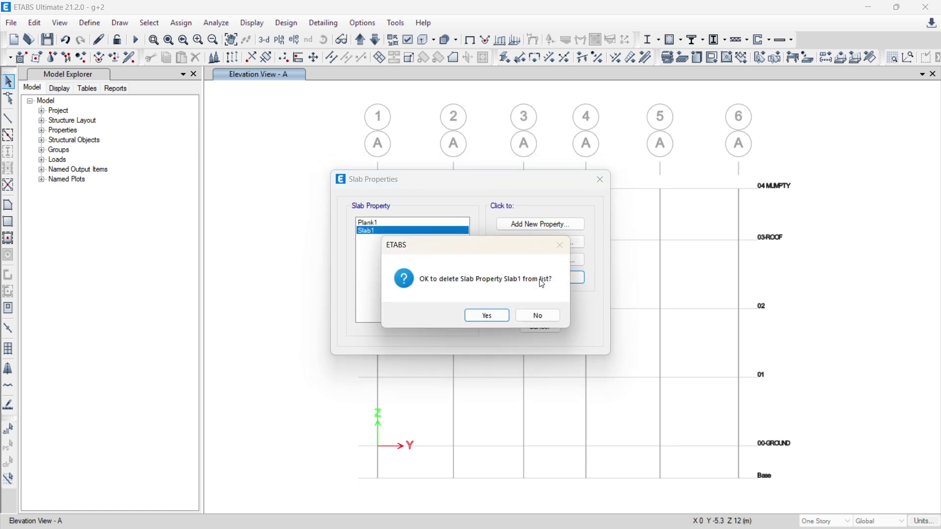
left_click(488, 315)
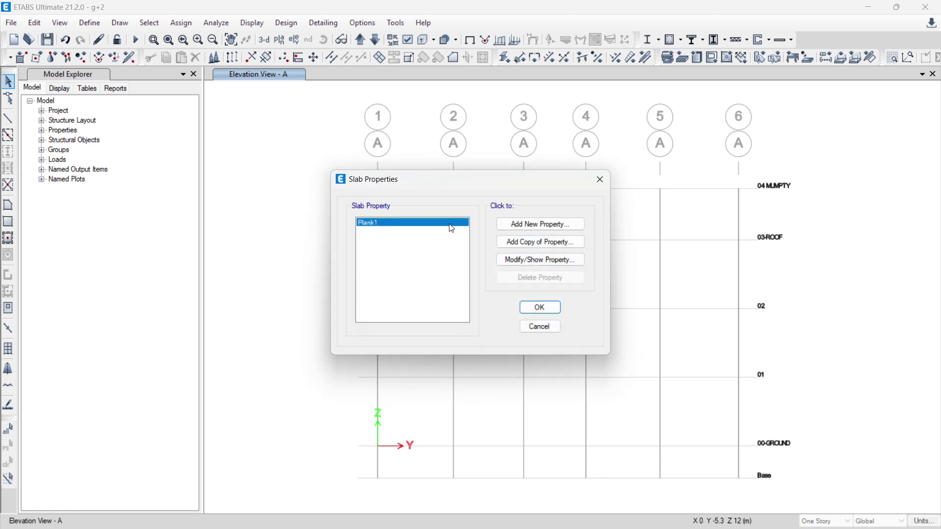
Add a new slab property named S1 120 and assign M20 as its slab material.
left_click(539, 225)
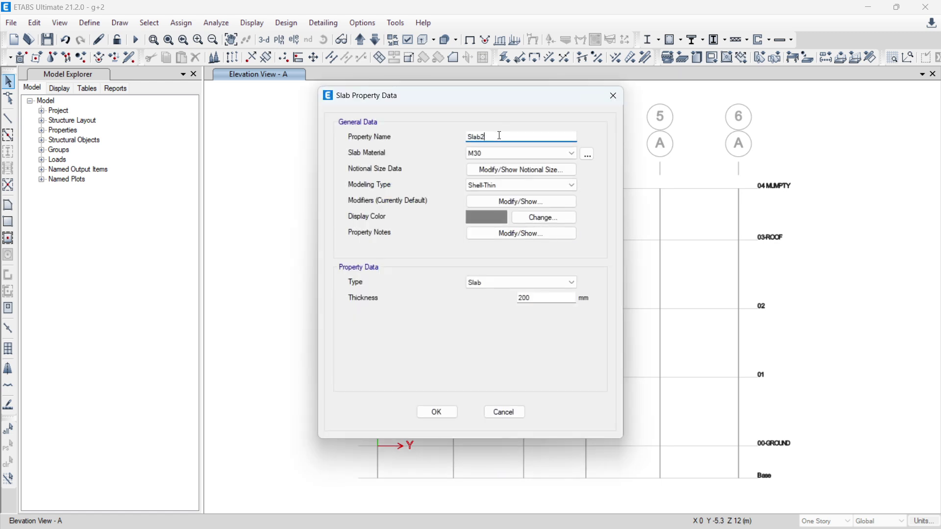
double_click(500, 136)
type("S1 120")
left_click(498, 149)
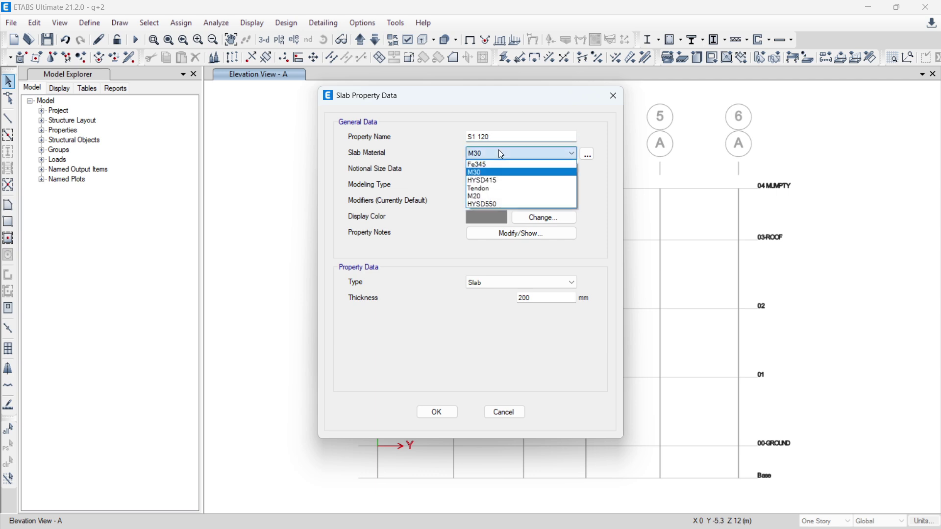
left_click(504, 196)
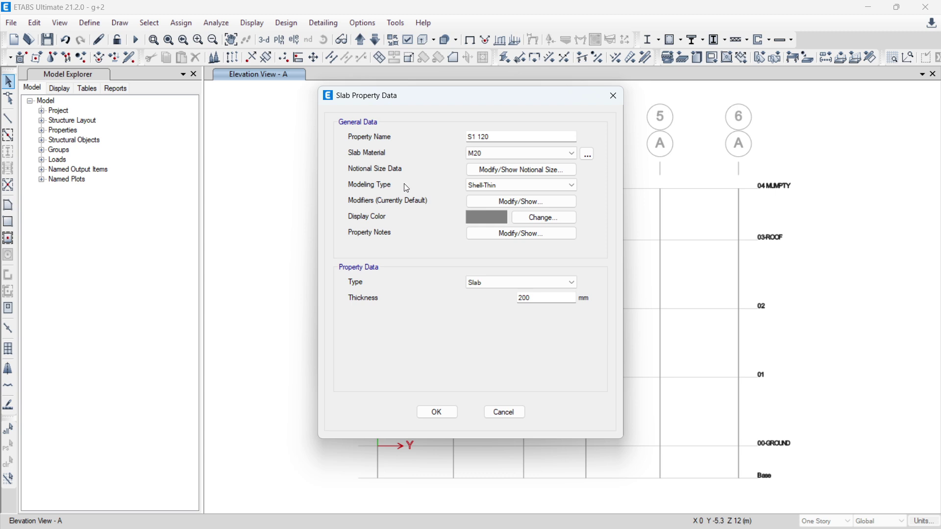
Keep the S1 120 slab as Shell-Thin, set its thickness to 120 mm, and accept it with the default stiffness modifiers.
left_click(474, 185)
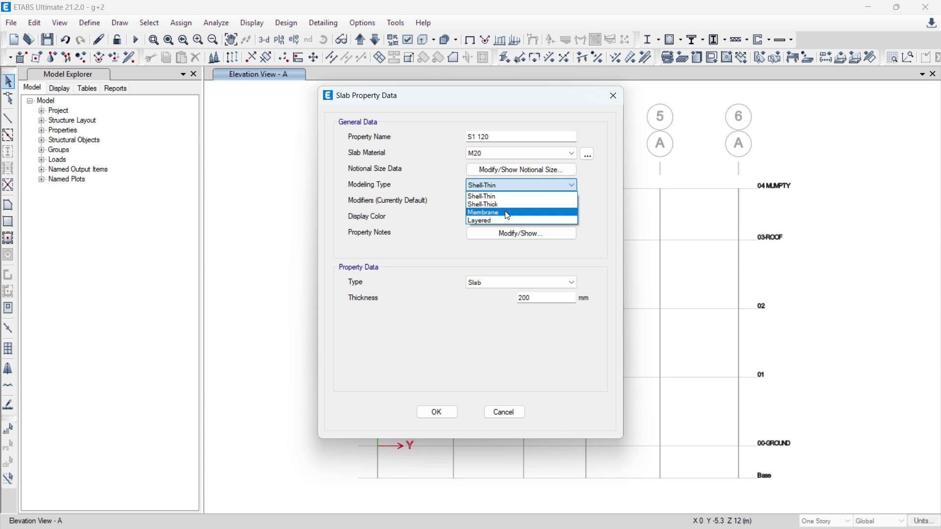
left_click(487, 196)
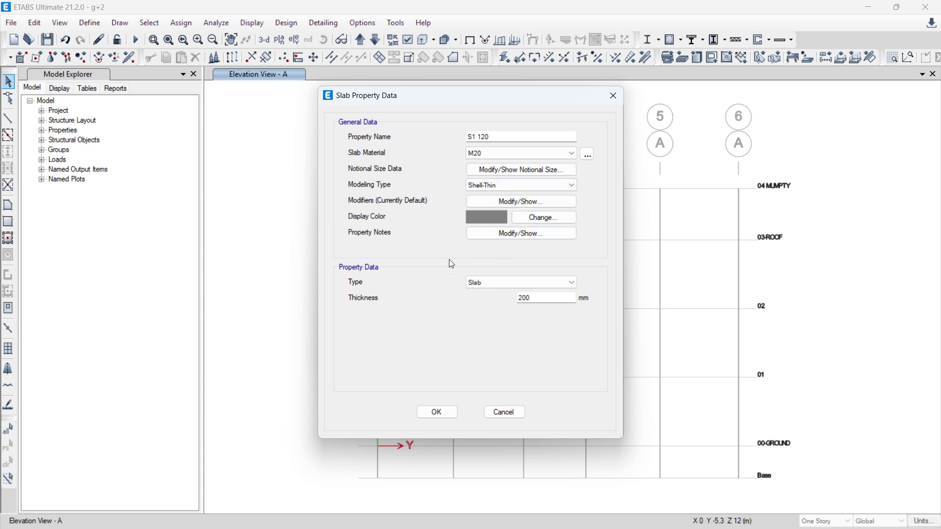
key("Tab")
type("120")
left_click(499, 204)
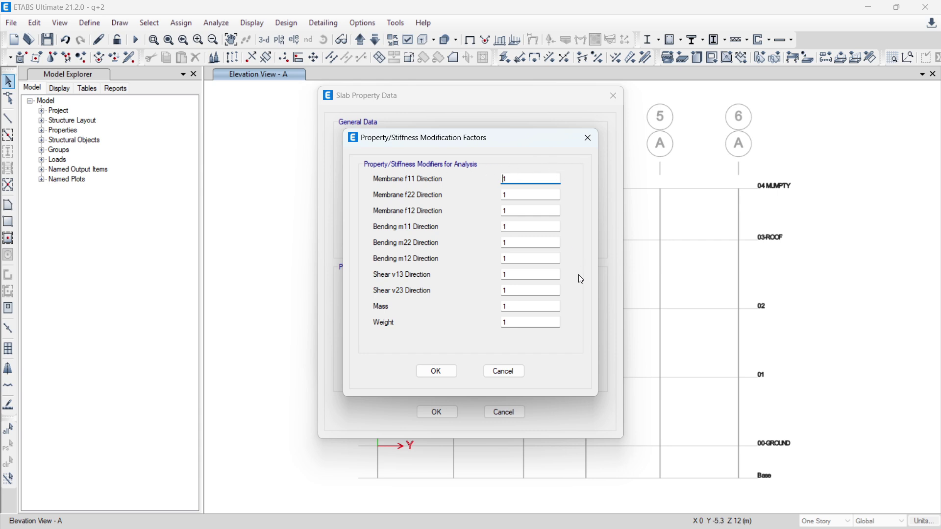
left_click(440, 375)
left_click(439, 413)
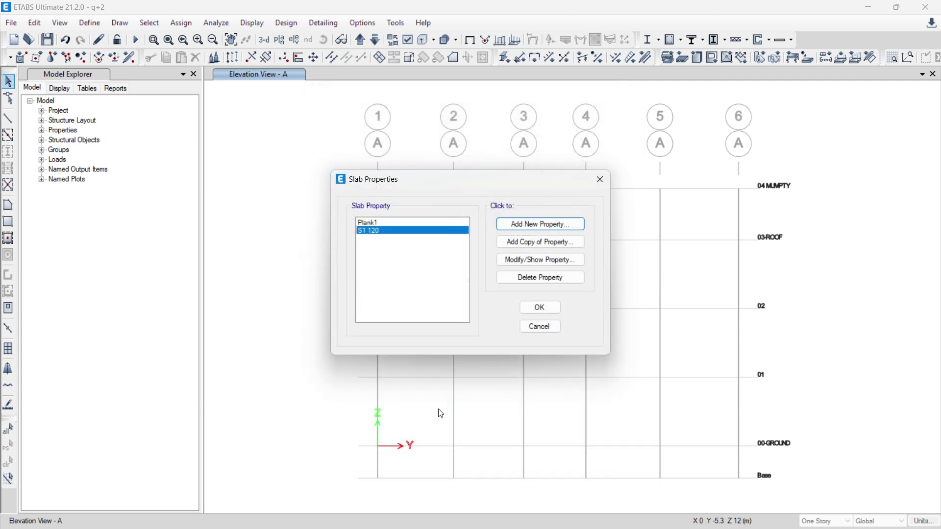
Delete the Plank1 slab property and accept the list of slab properties.
left_click(375, 222)
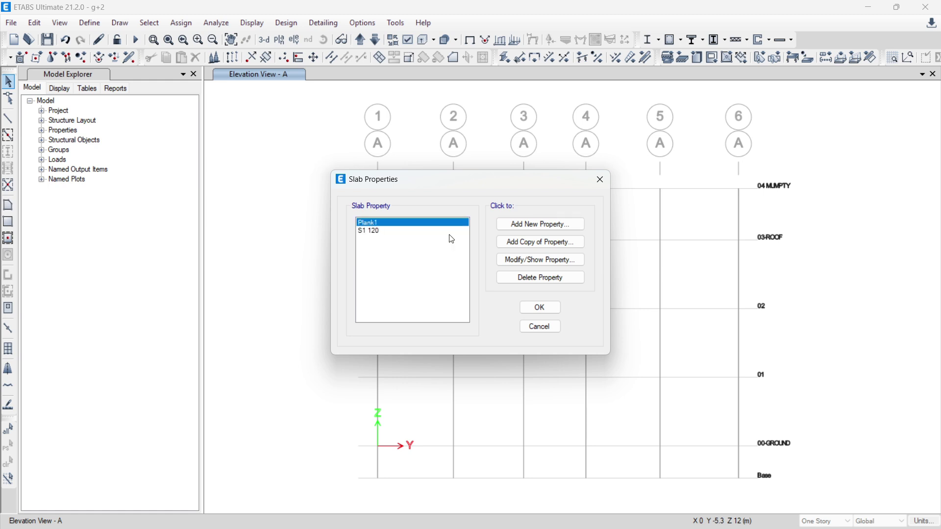
left_click(522, 282)
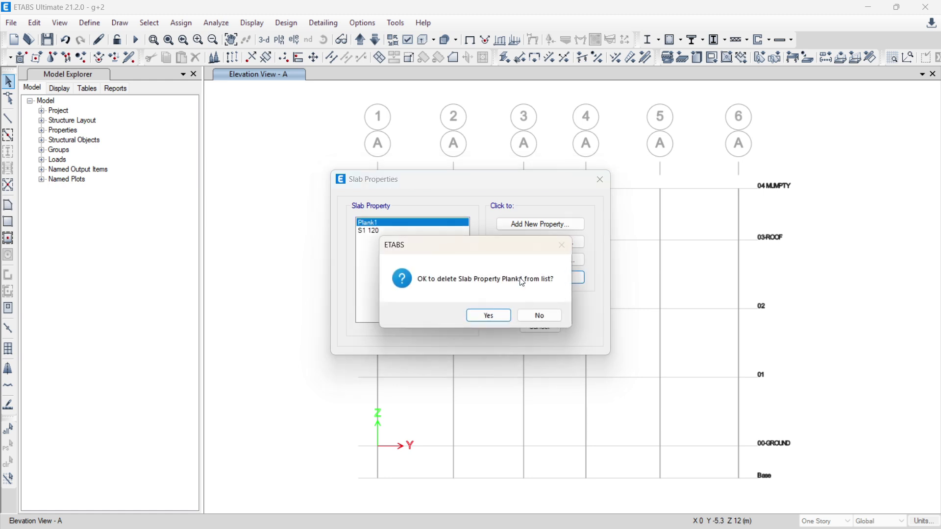
left_click(490, 313)
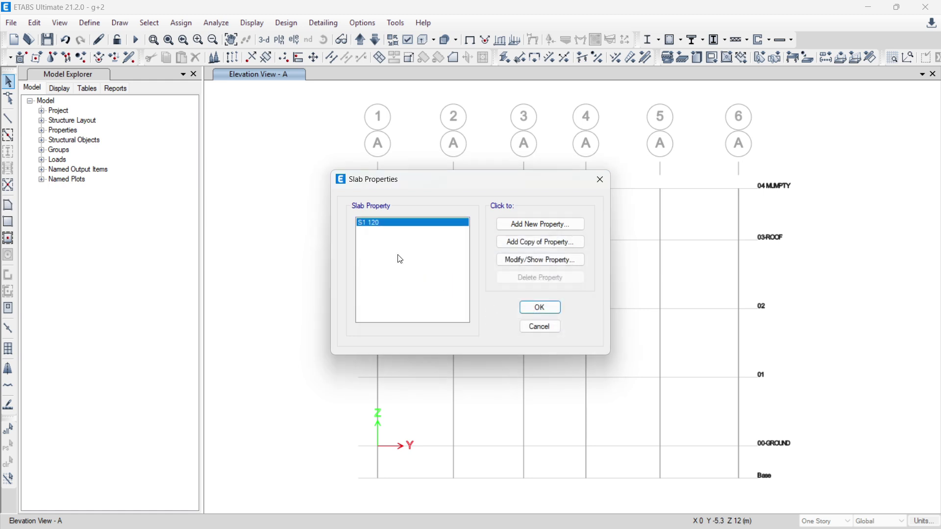
left_click(548, 309)
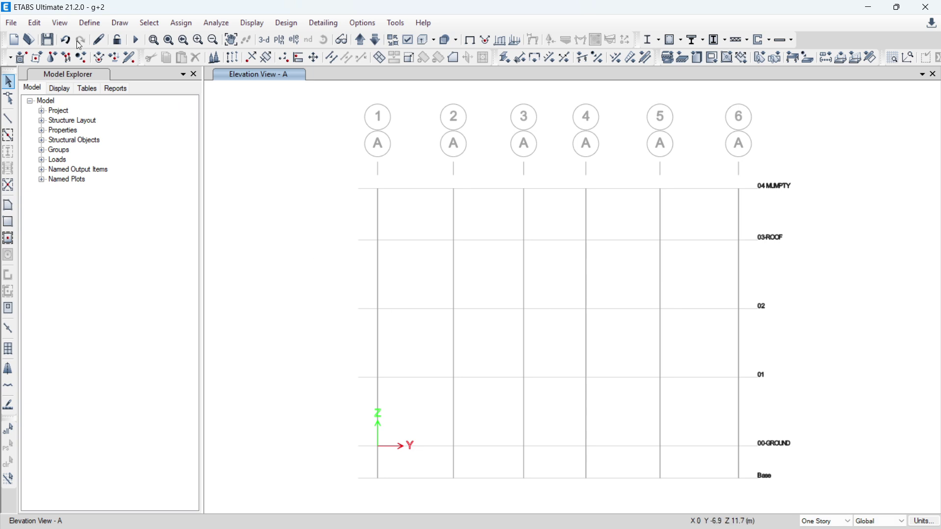
Review the material and dimensions of the B1, B2 and C1 frame sections, then close the list of frame properties.
left_click(92, 23)
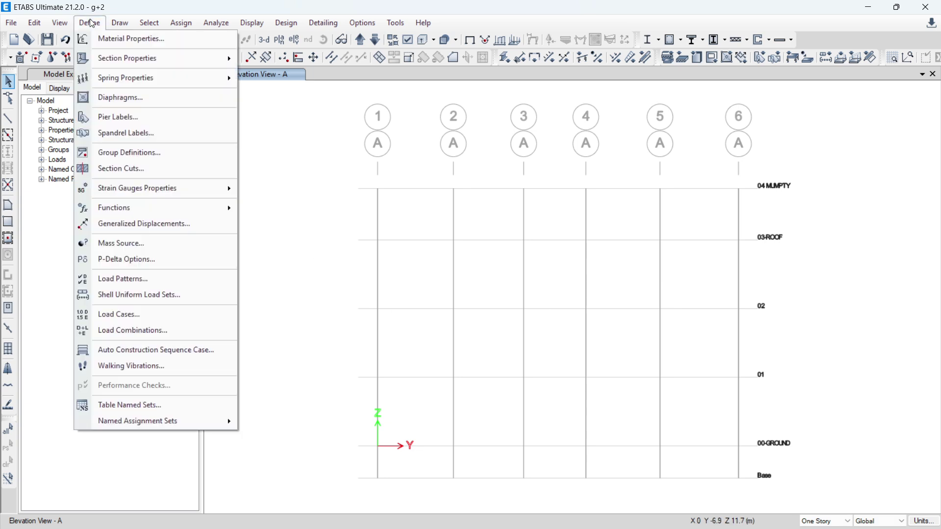
mouse_move(110, 57)
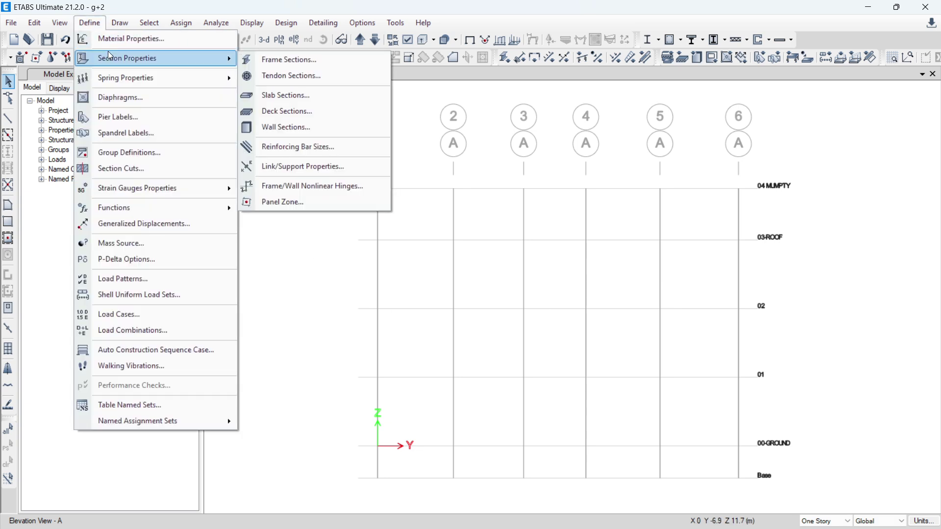
left_click(258, 61)
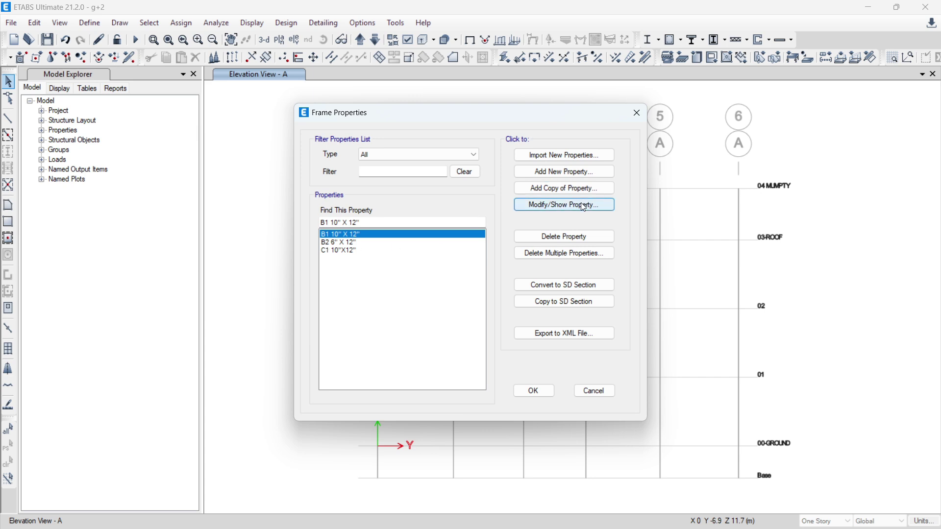
left_click(569, 205)
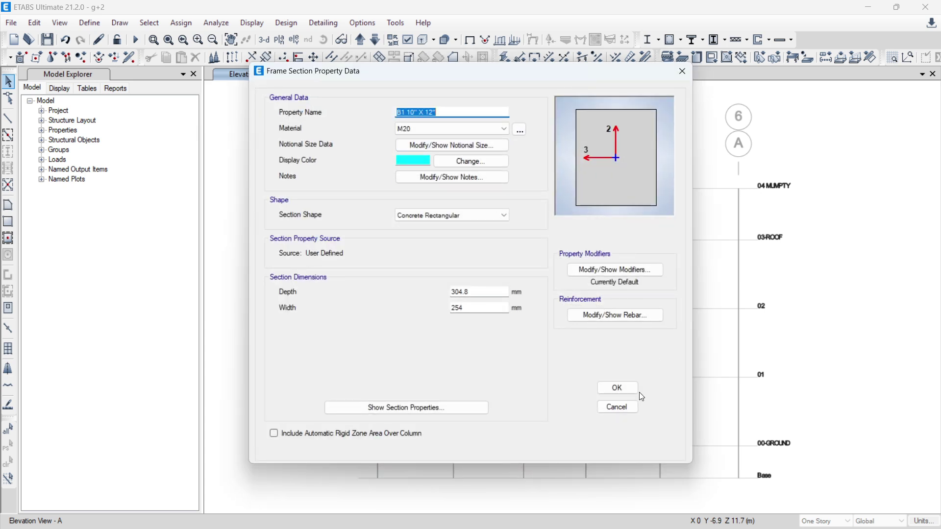
left_click(623, 390)
left_click(336, 242)
left_click(520, 205)
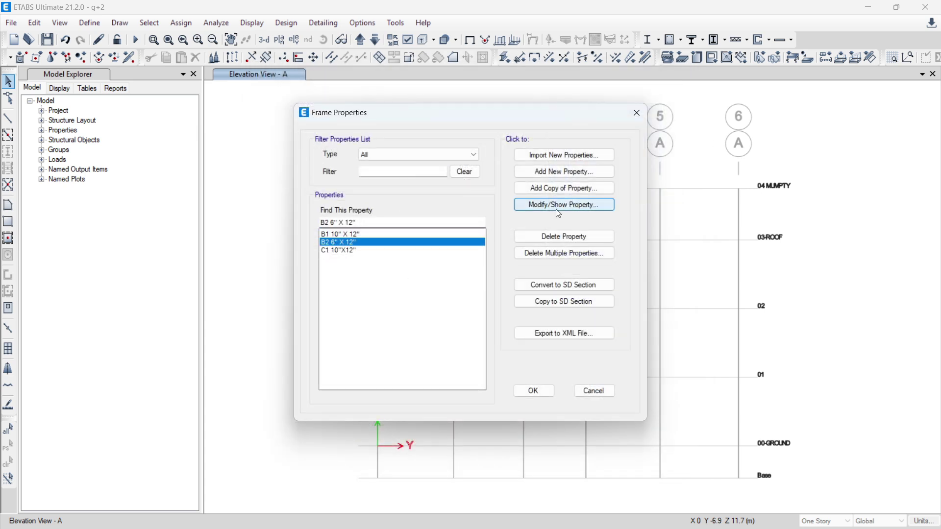
left_click(616, 392)
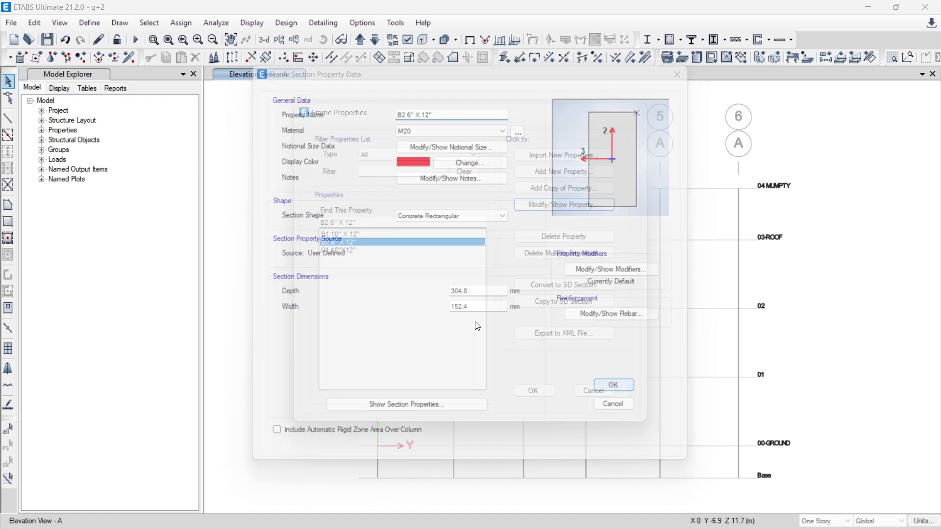
left_click(358, 252)
left_click(593, 204)
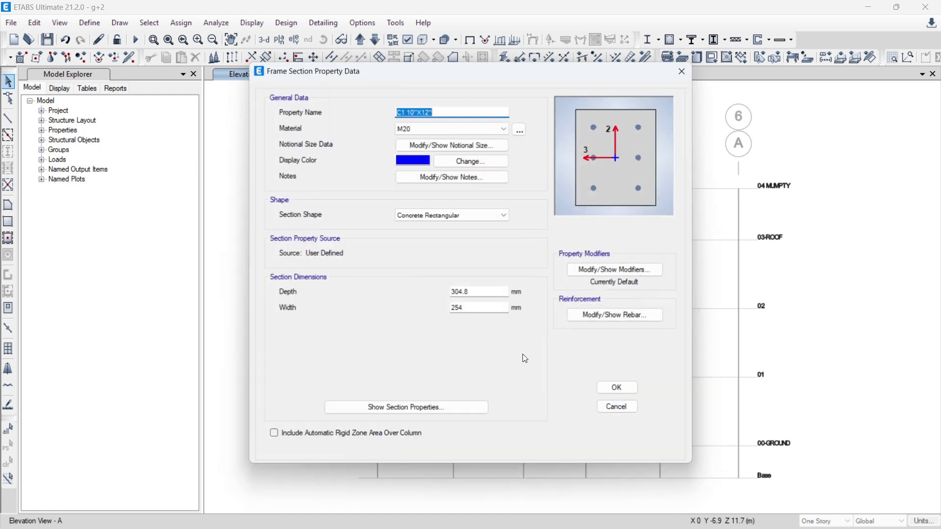
left_click(608, 388)
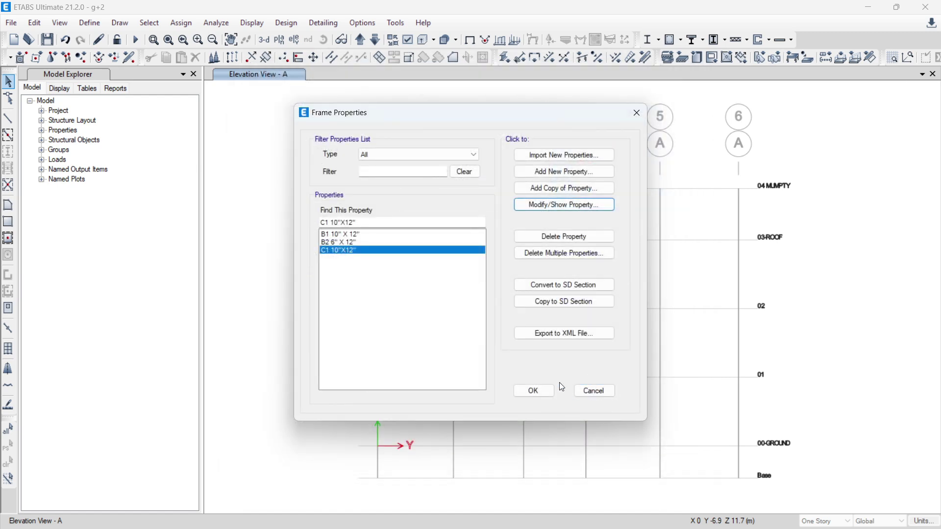
left_click(518, 392)
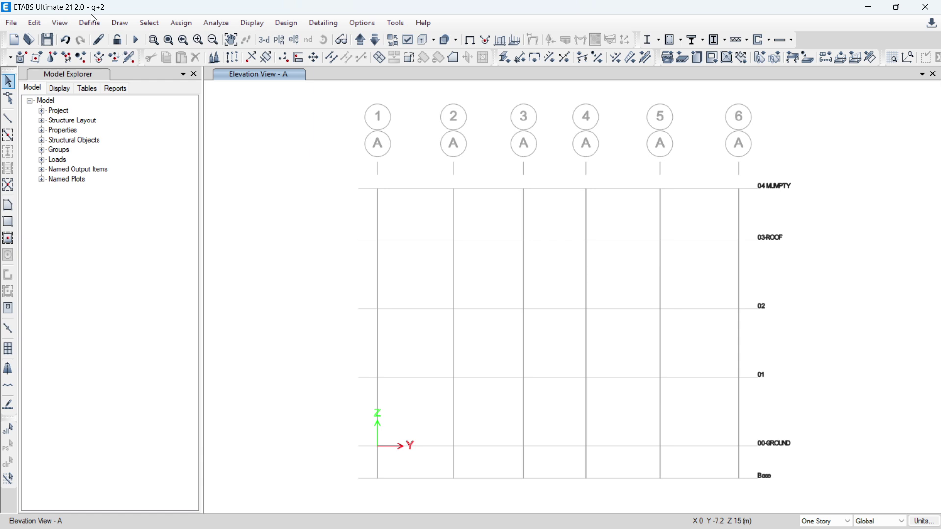